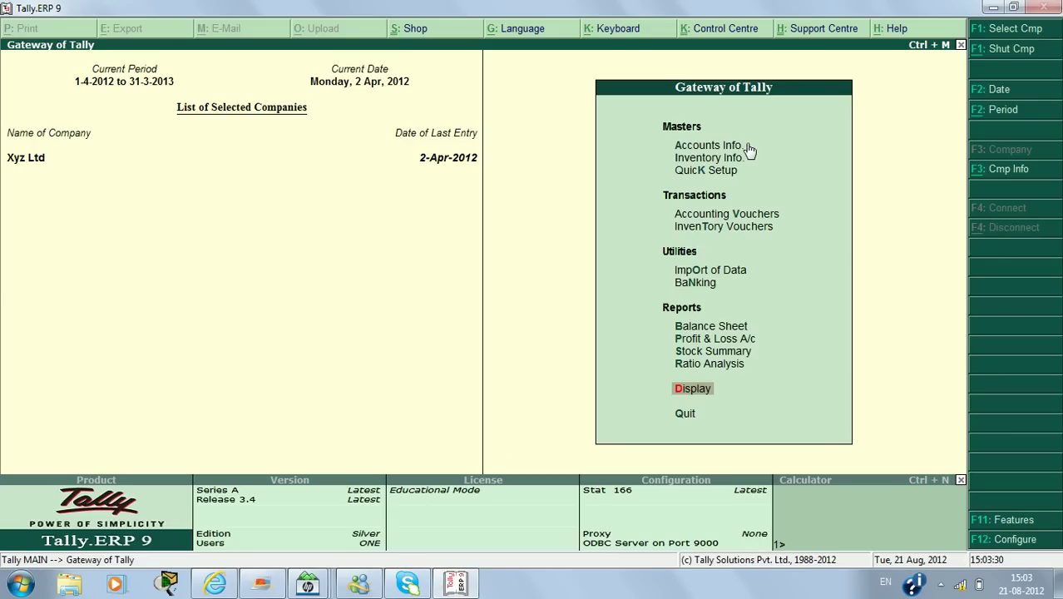
- View the Accounting Vouchers entry screen with its receipt voucher, and return to the Gateway of Tally without entering anything
key(Up)
key(Up)
key(Up)
key(Up)
key(Up)
key(Up)
key(Up)
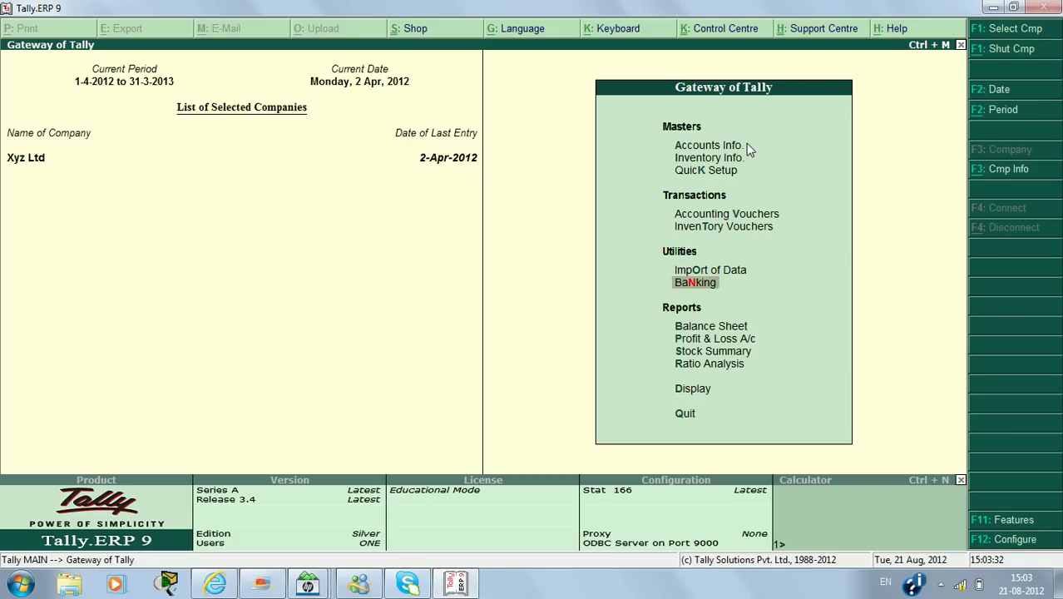
key(Up)
key(Return)
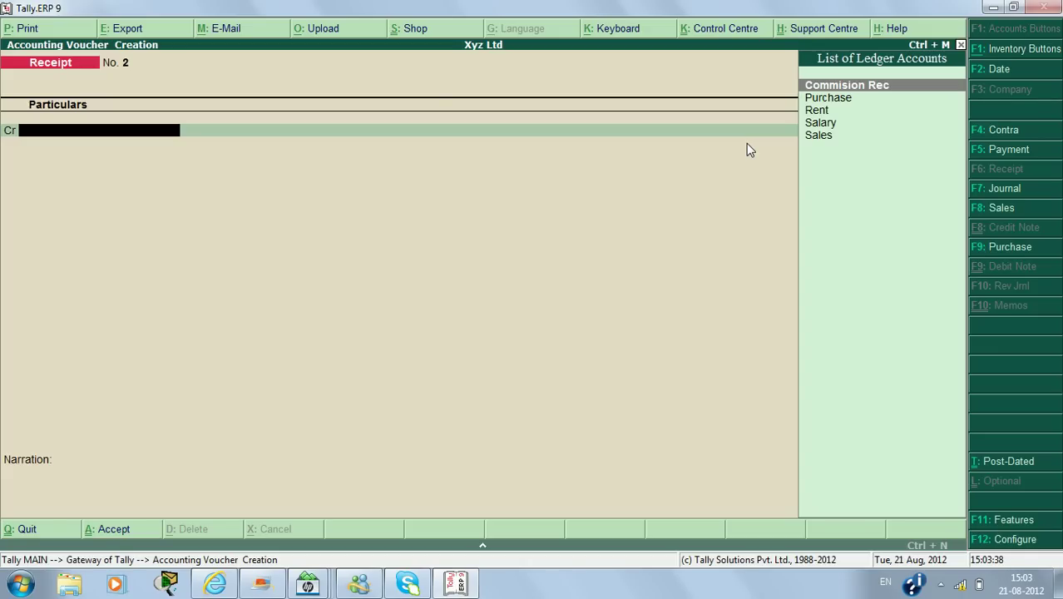
key(Escape)
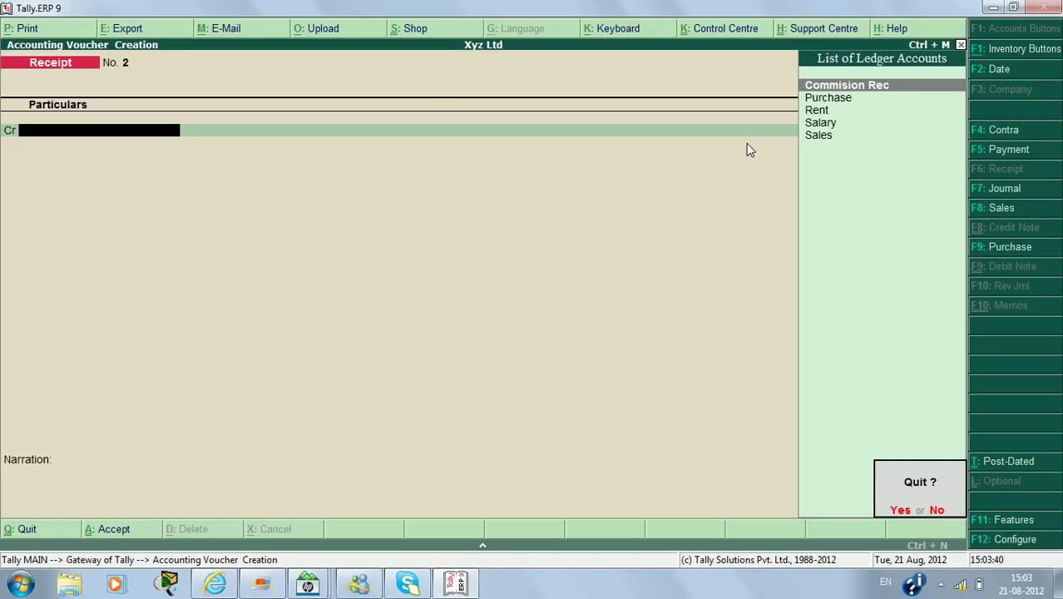
key(Return)
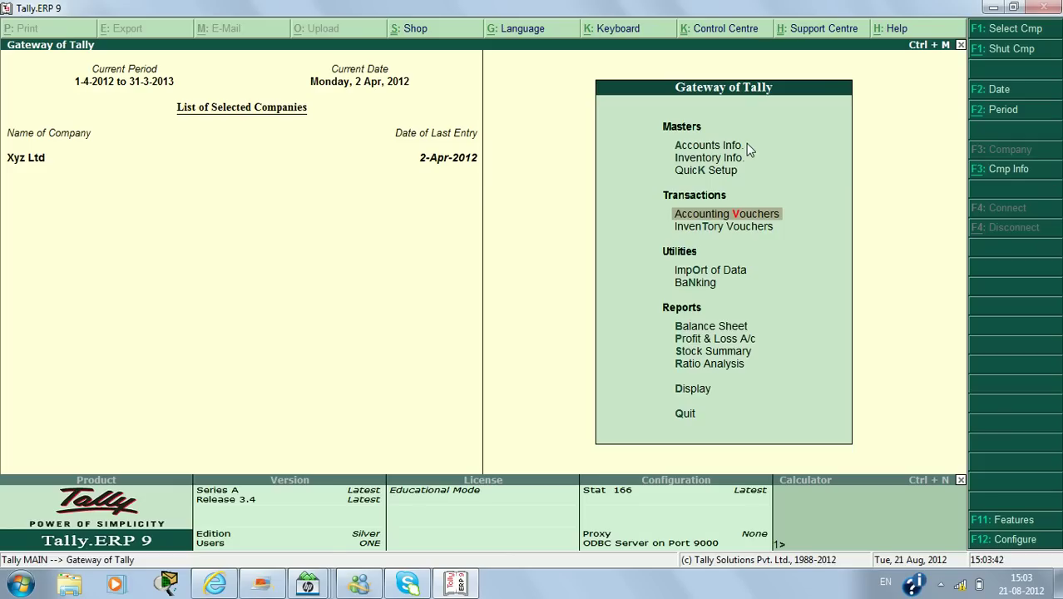
- Open the Day Book report from the Display Menu
key(Down)
key(Down)
key(Down)
key(Down)
key(Down)
key(Down)
key(Down)
key(Down)
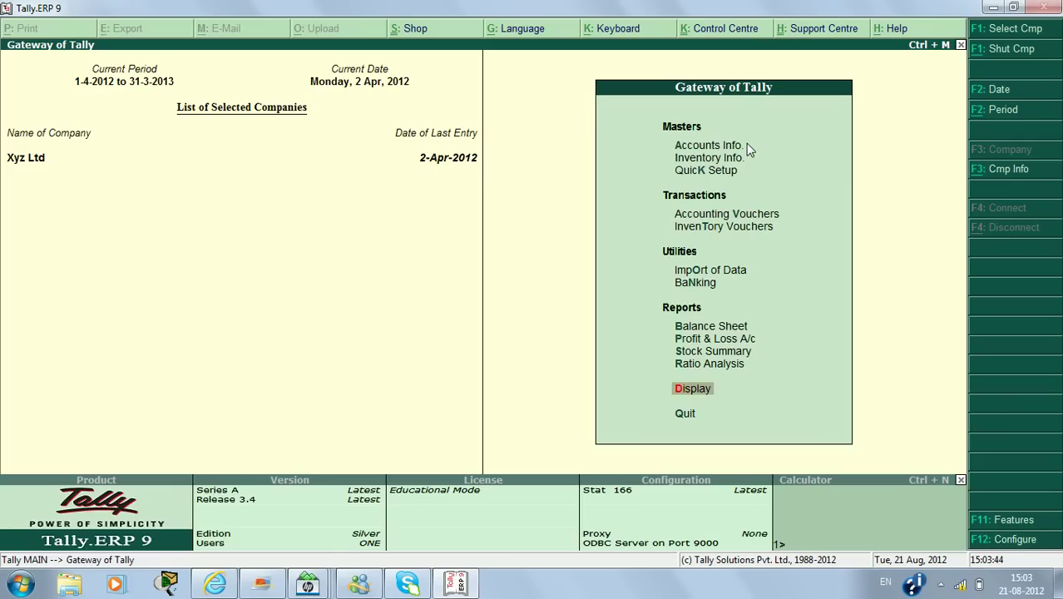
key(Return)
key(Down)
key(Return)
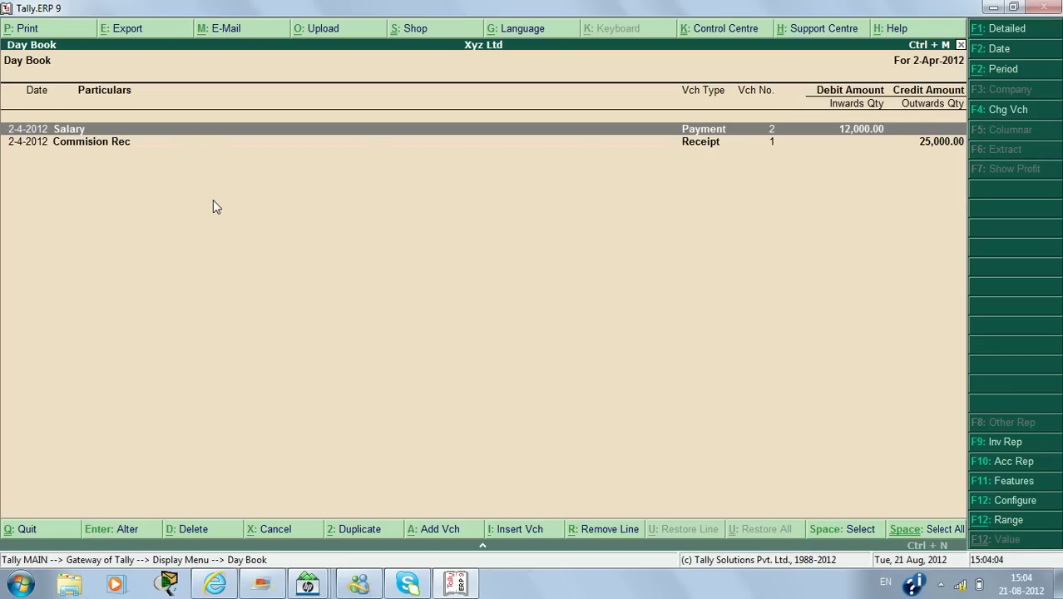
- Return to the Gateway of Tally and open the Day Book again
key(Escape)
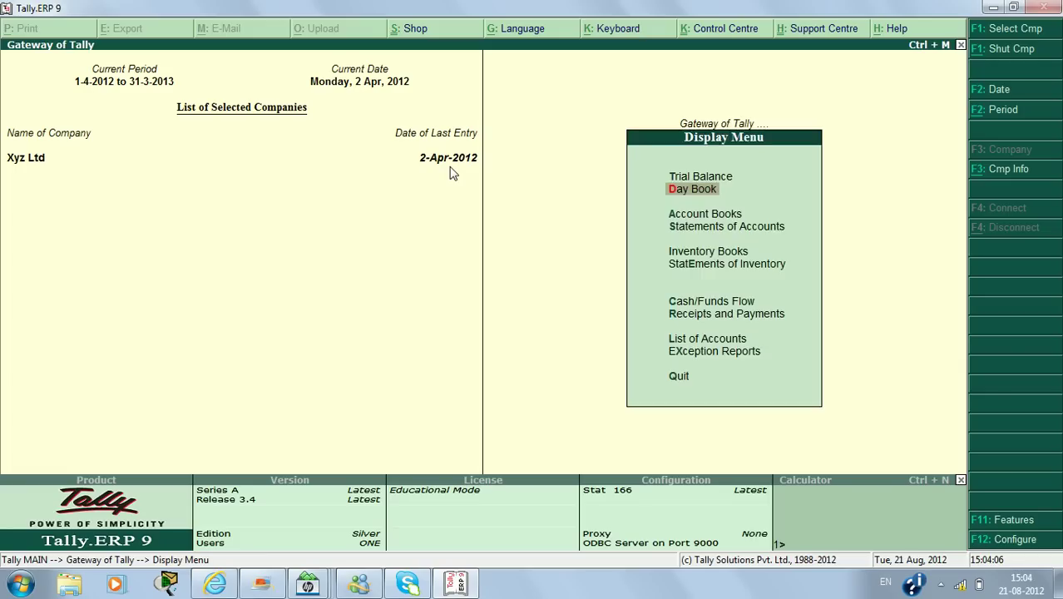
key(Escape)
key(Return)
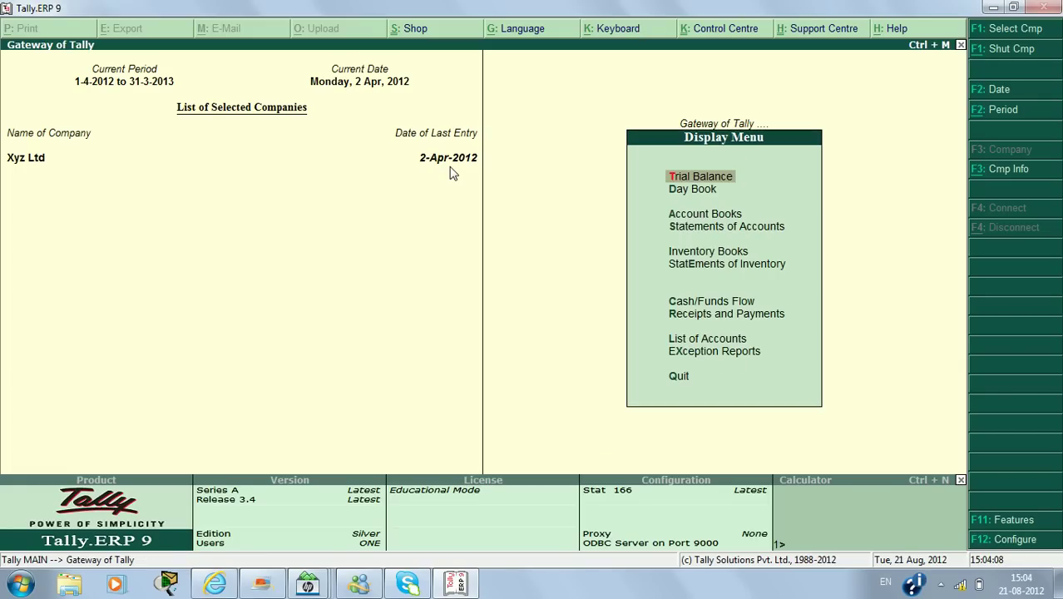
key(Down)
key(Return)
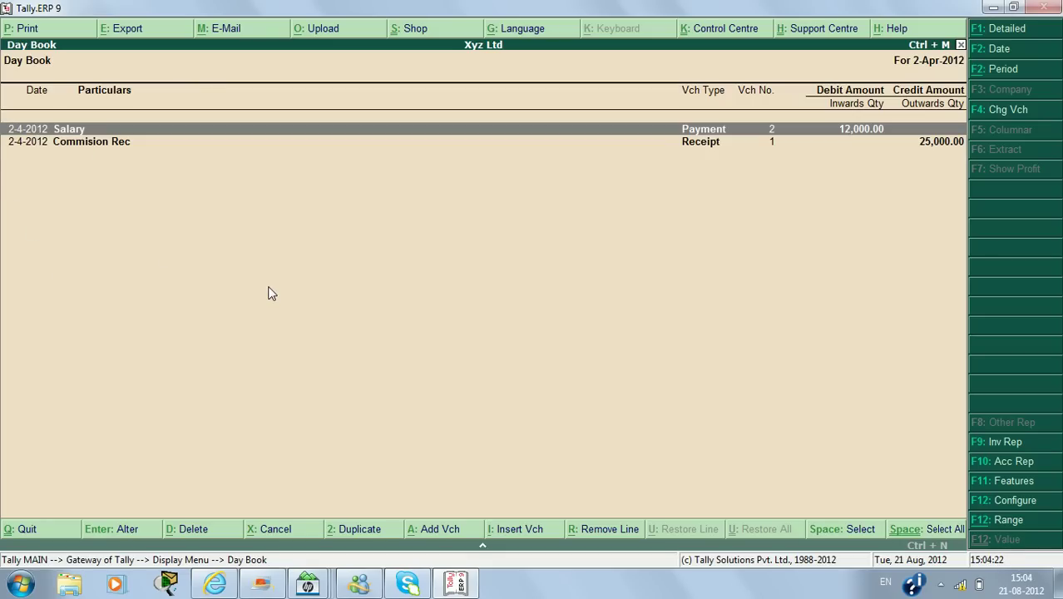
- Change the Day Book date to 1-4-2012
key(F2)
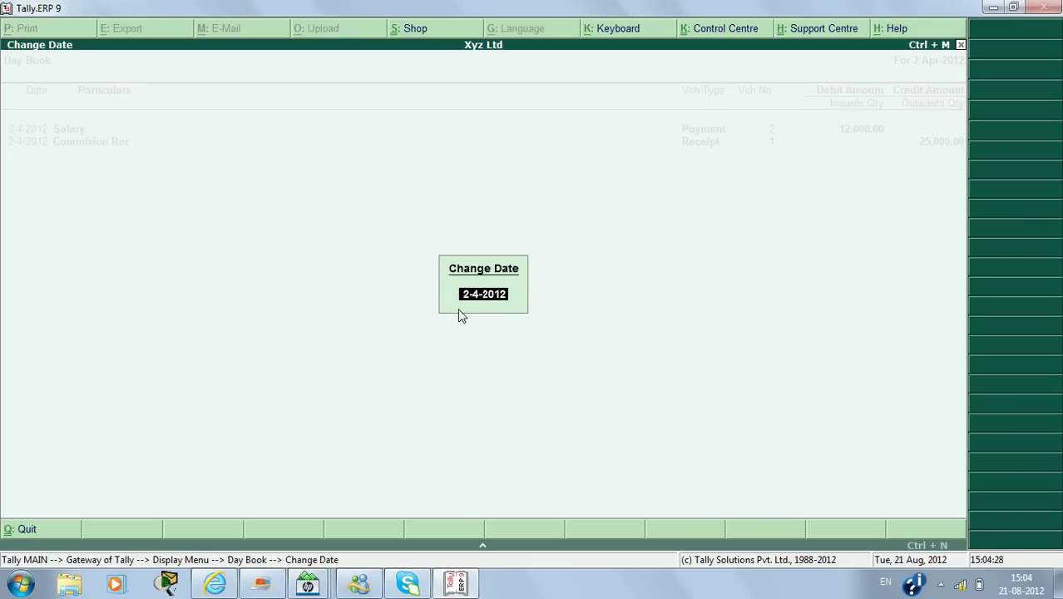
text(1/4)
key(Return)
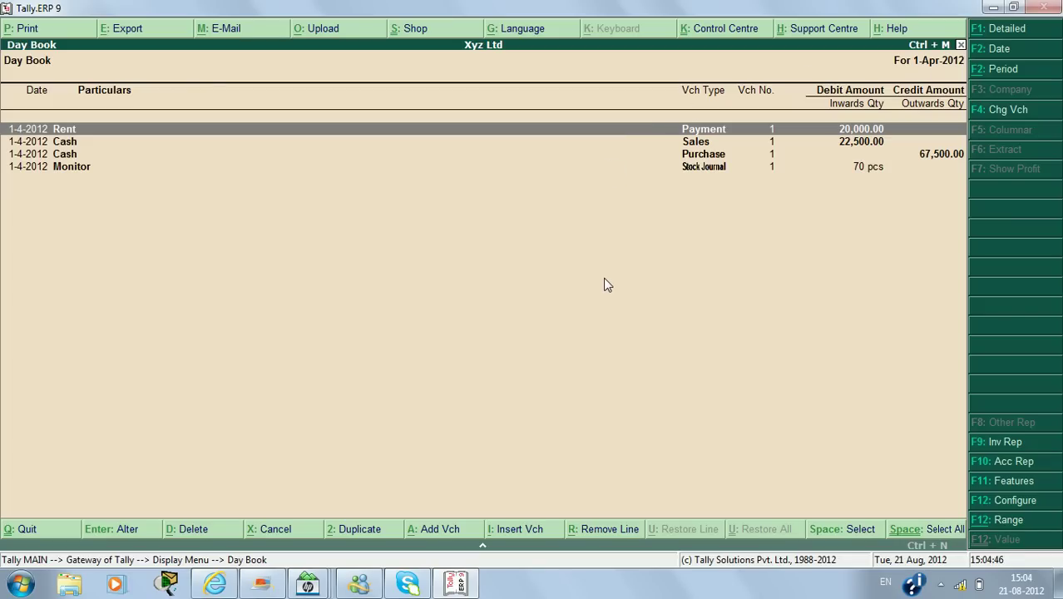
- Set the Day Book period from 1-4-2012 to 31-3-2013
key(F2)
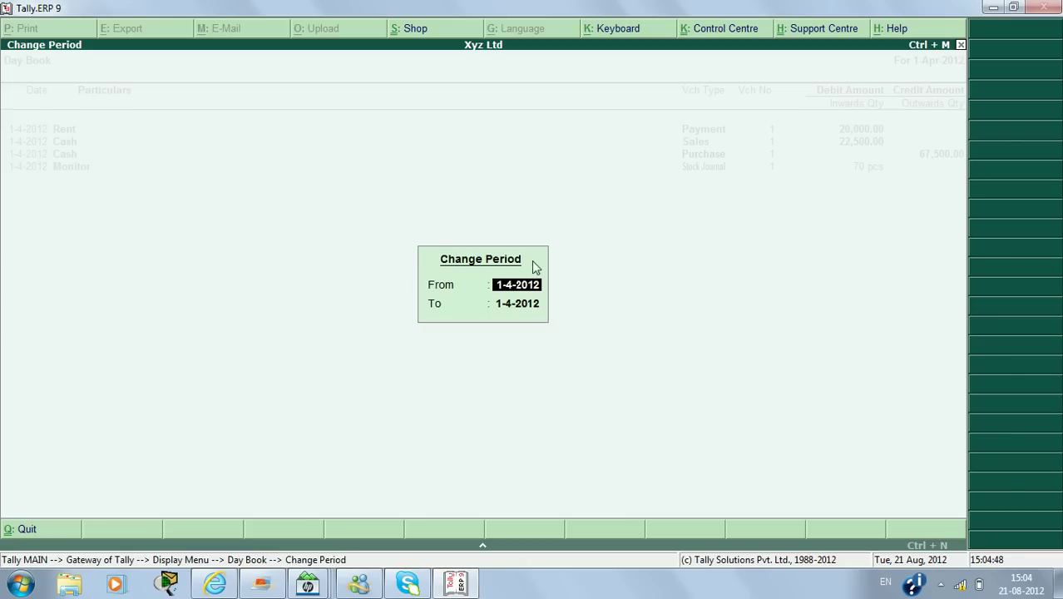
key(Return)
text(31-3-2013)
key(Return)
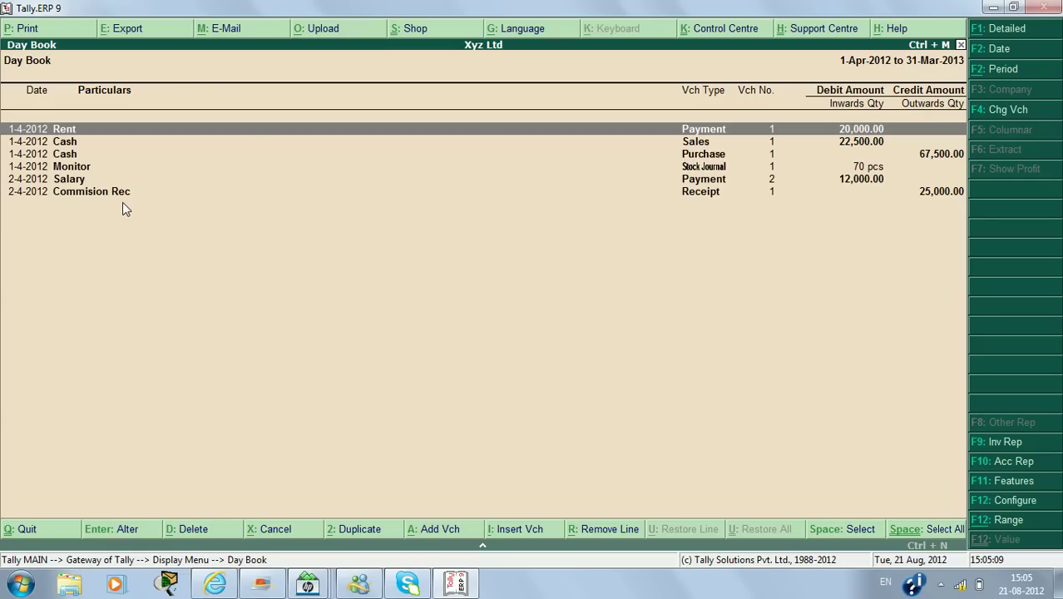
- Examine the listed Day Book vouchers and their types between the Rent payment and the Salary payment
key(Down)
key(Down)
key(Down)
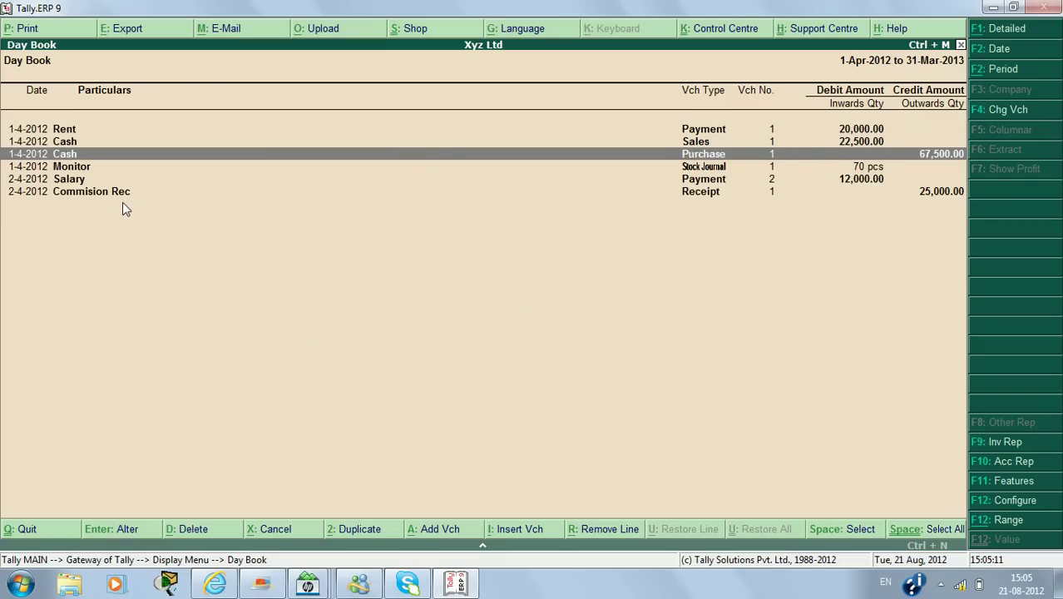
key(Down)
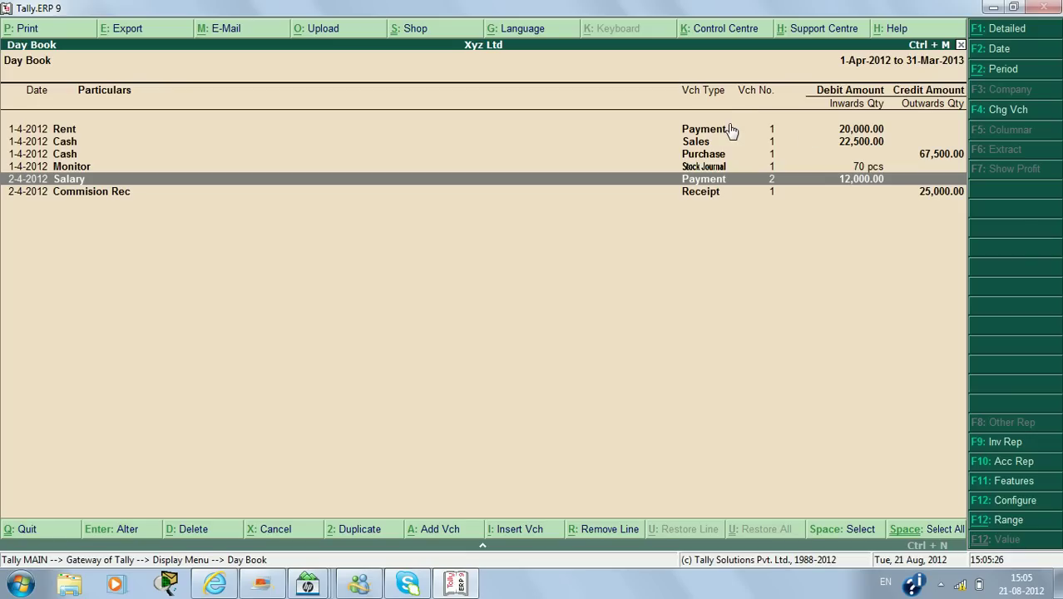
key(Up)
key(Up)
key(Up)
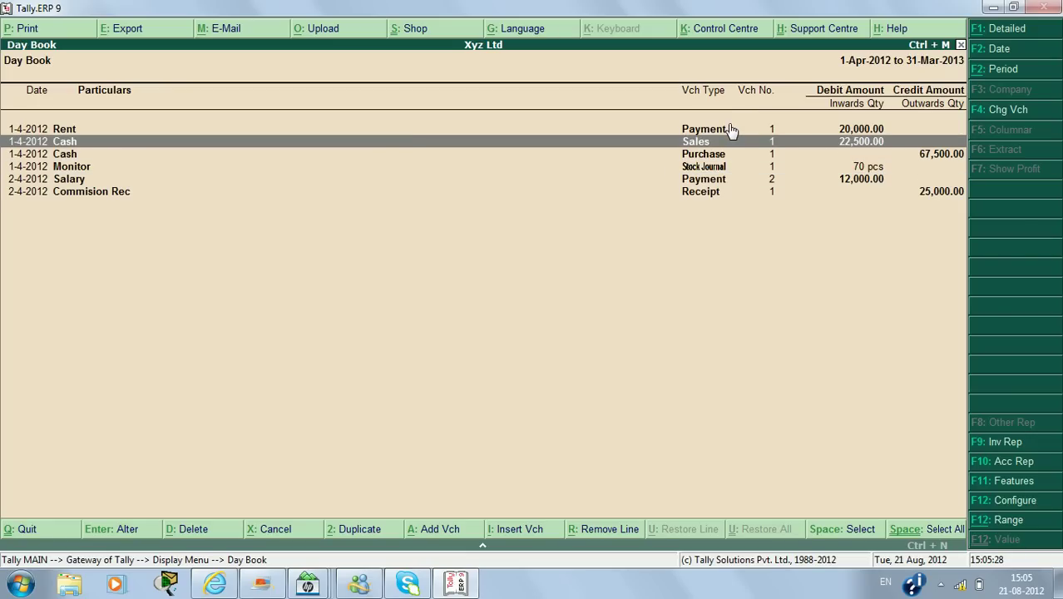
key(Up)
key(alt+2)
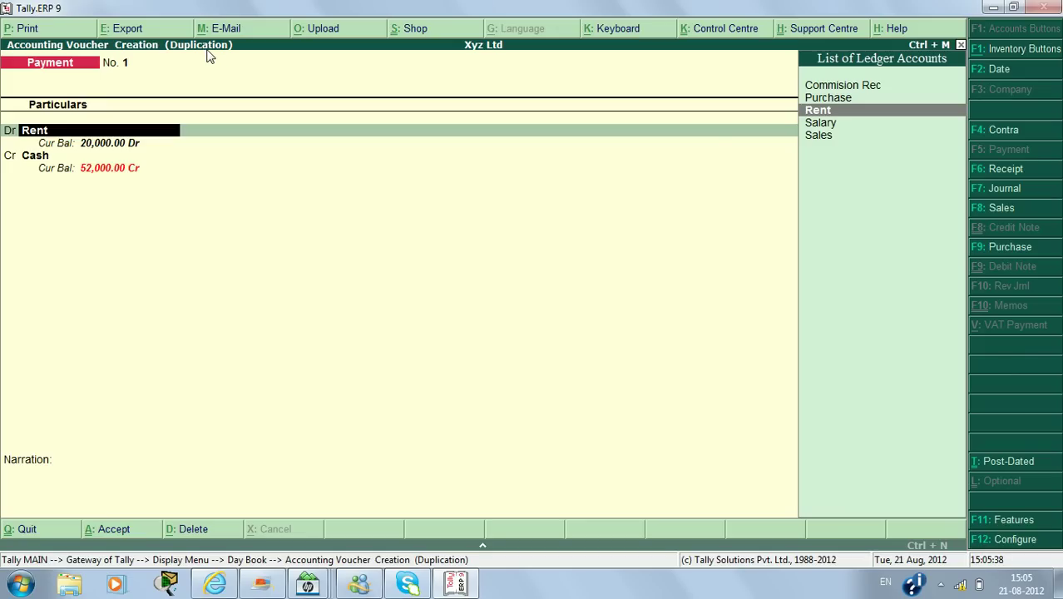
key(Escape)
key(Escape)
key(y)
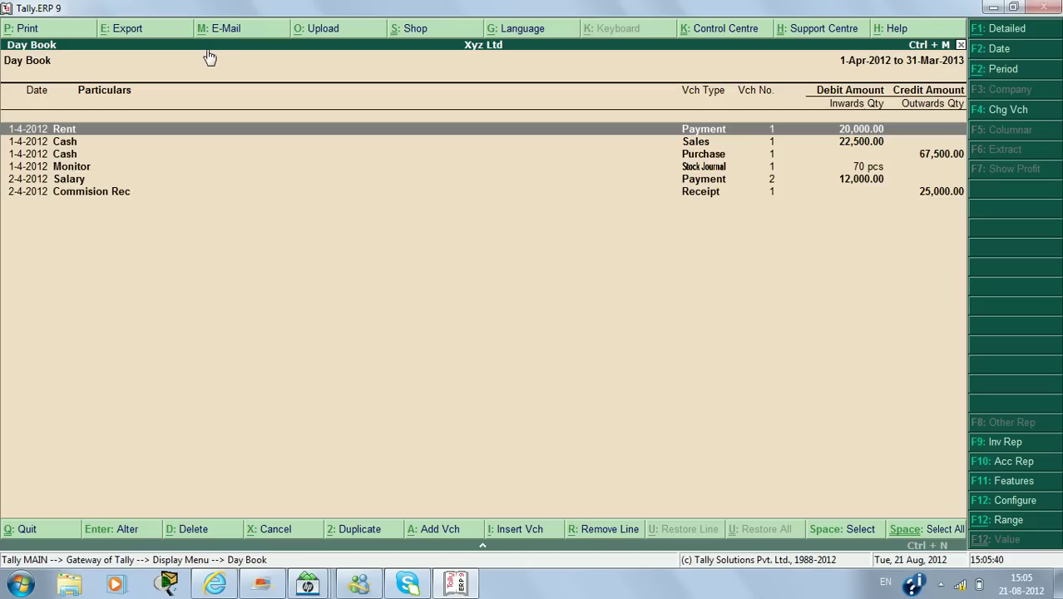
key(Down)
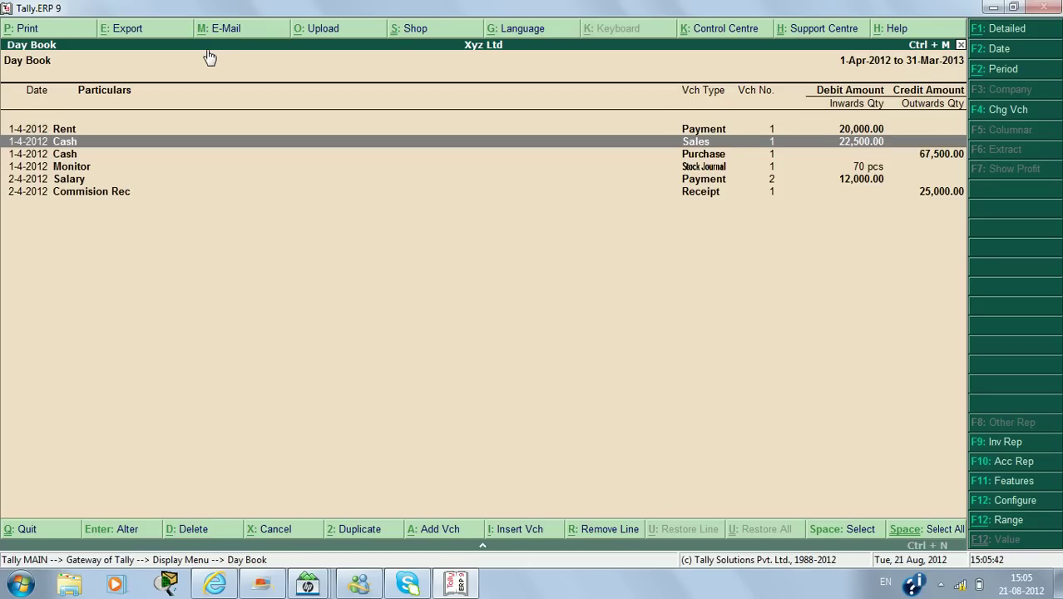
key(Up)
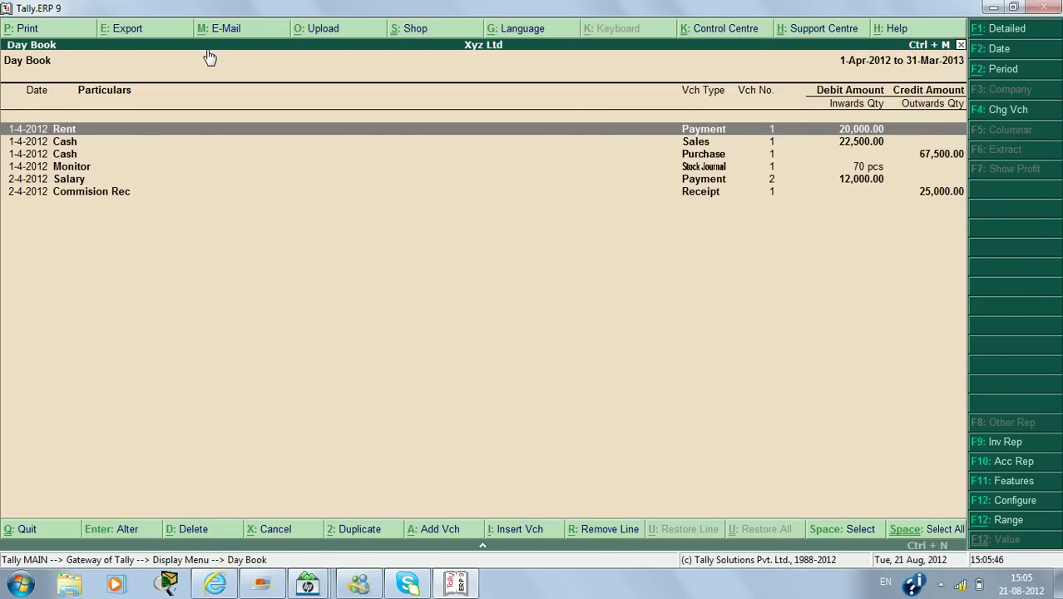
- Duplicate the Rent payment voucher of 1-4-2012 with voucher date 1-5-2012 and save the copy
key(alt+2)
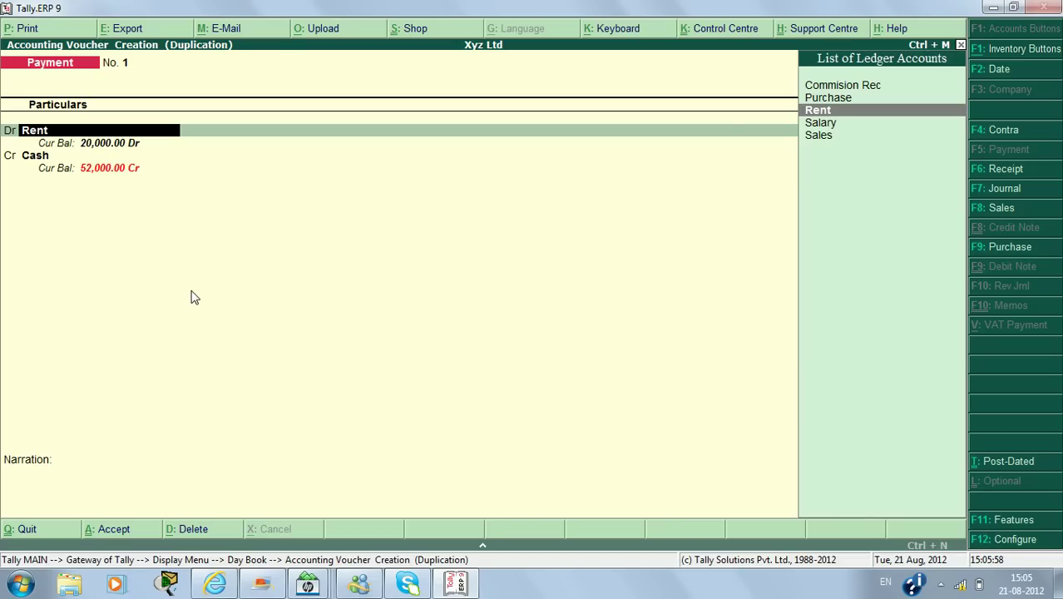
key(F2)
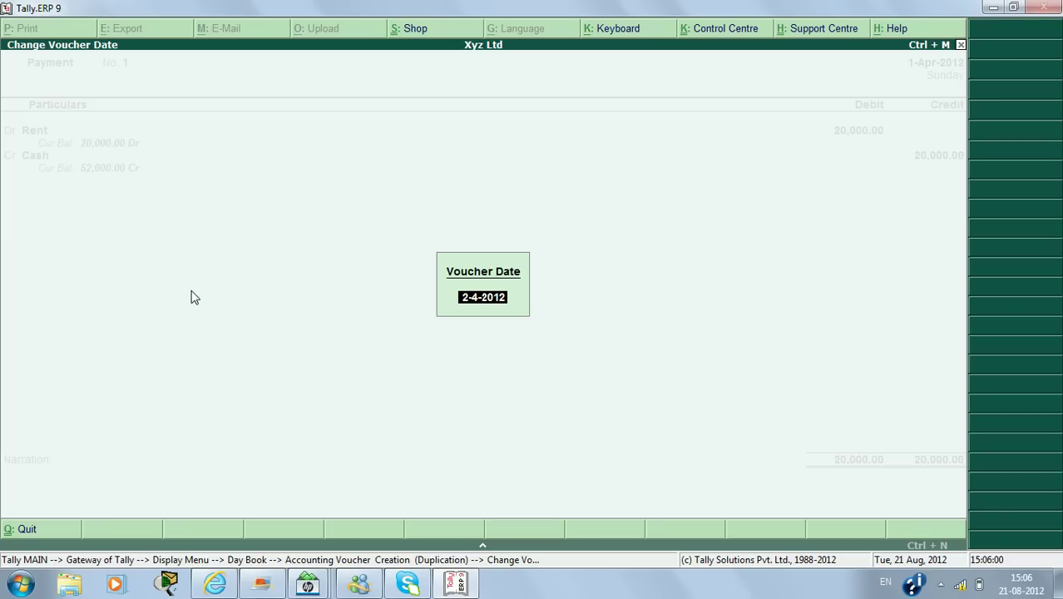
text(1/5/12)
key(Return)
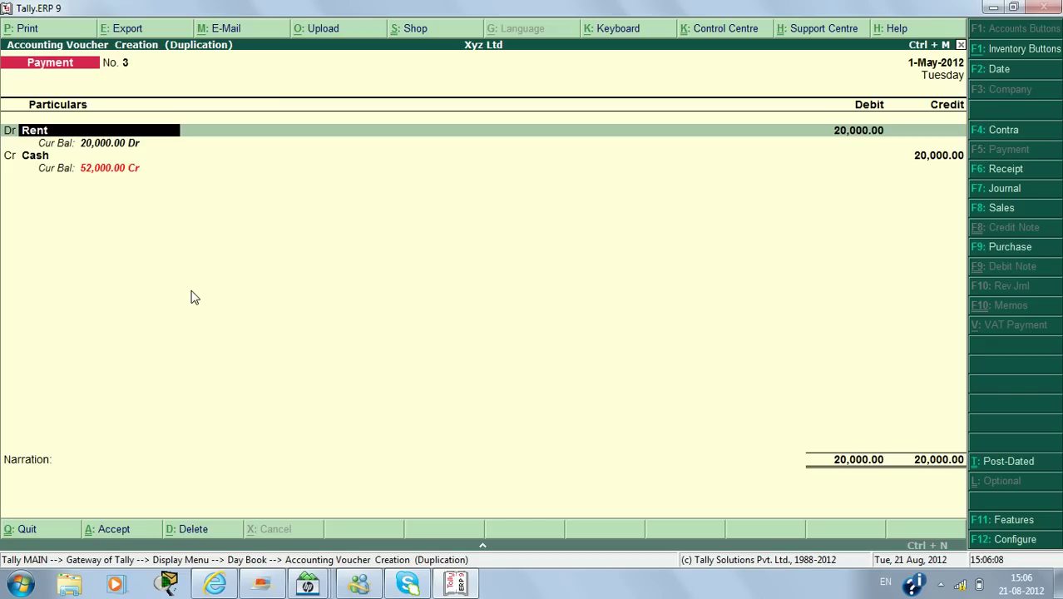
key(ctrl+a)
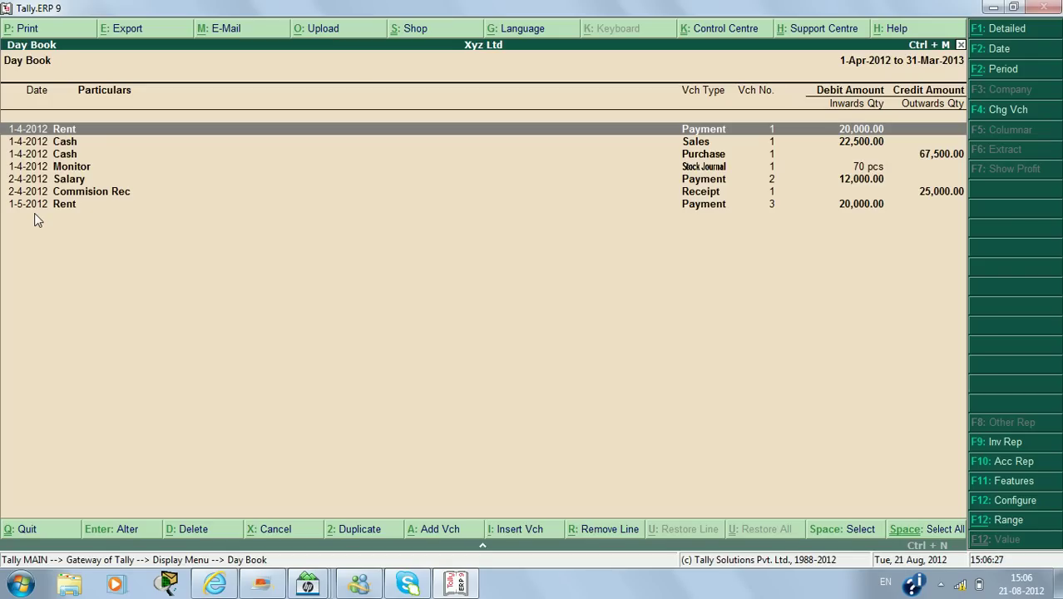
- Look through the Day Book vouchers, including the duplicated Rent payment, and return to the first entry
key(Down)
key(Down)
key(Down)
key(Down)
key(Down)
key(Down)
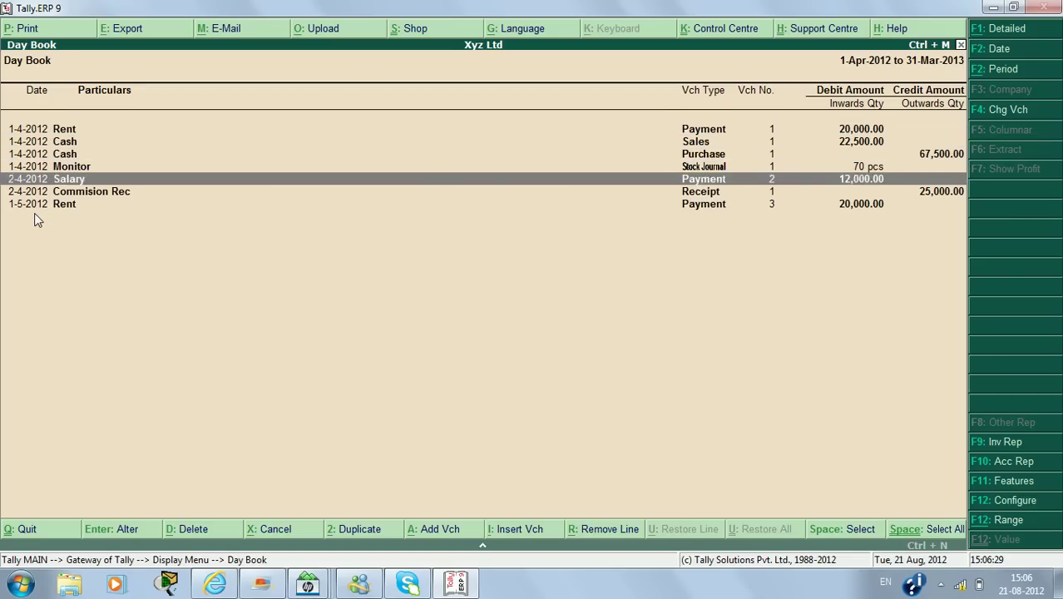
key(Up)
key(Up)
key(Up)
key(Up)
key(Up)
key(Up)
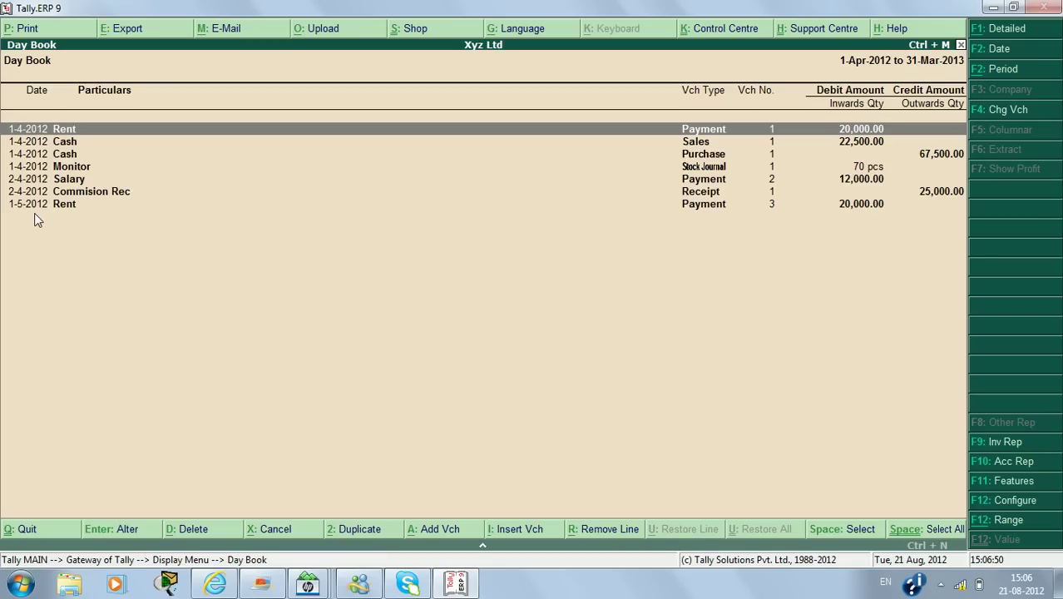
- Start a range filter on the Day Book for Voucher having Ledgers
key(alt+F12)
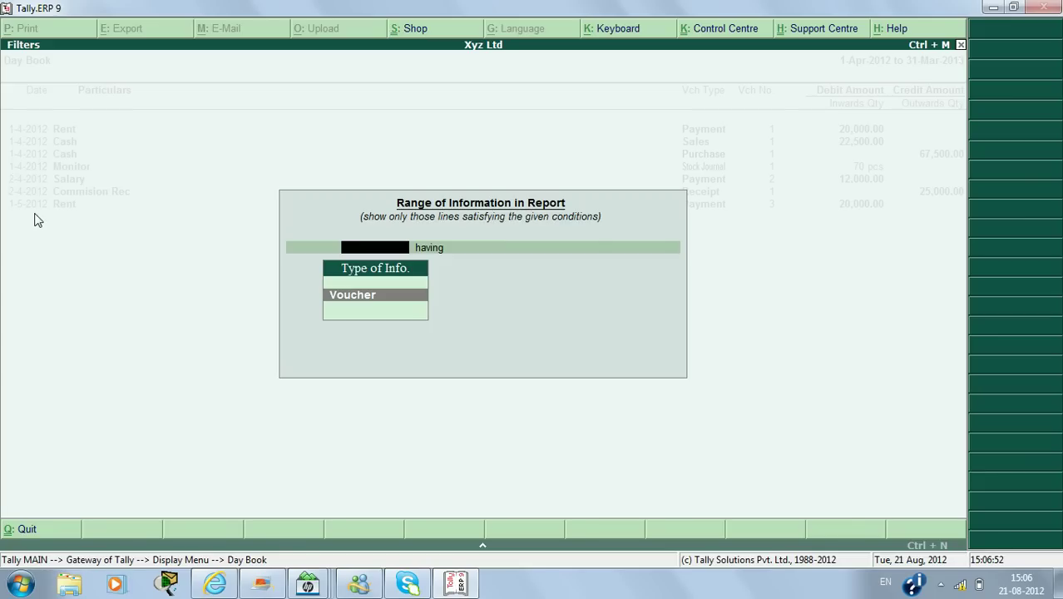
click(394, 294)
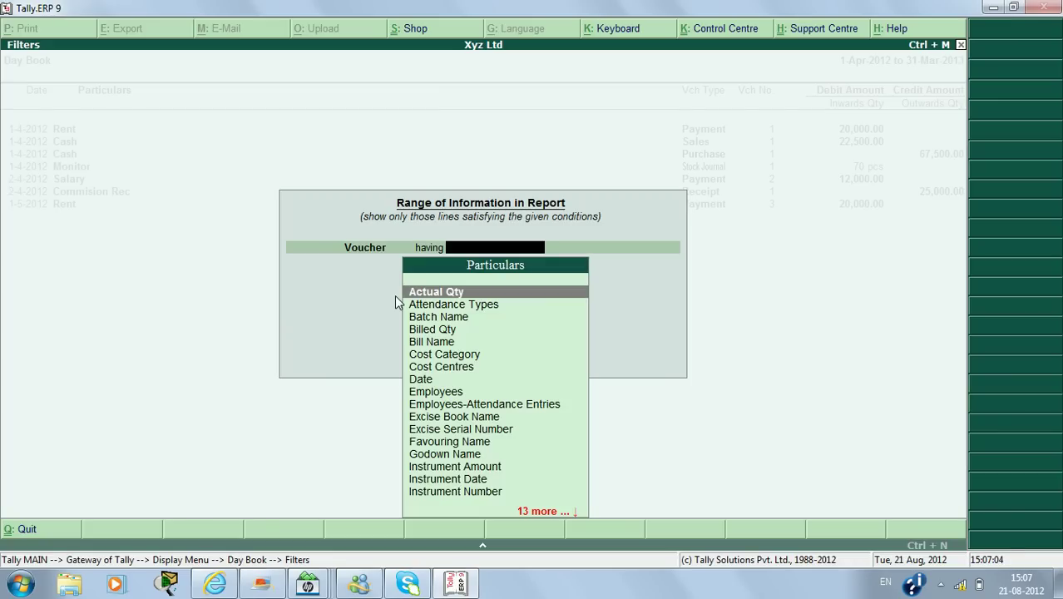
key(Down)
key(Down)
key(Down)
key(Down)
key(Down)
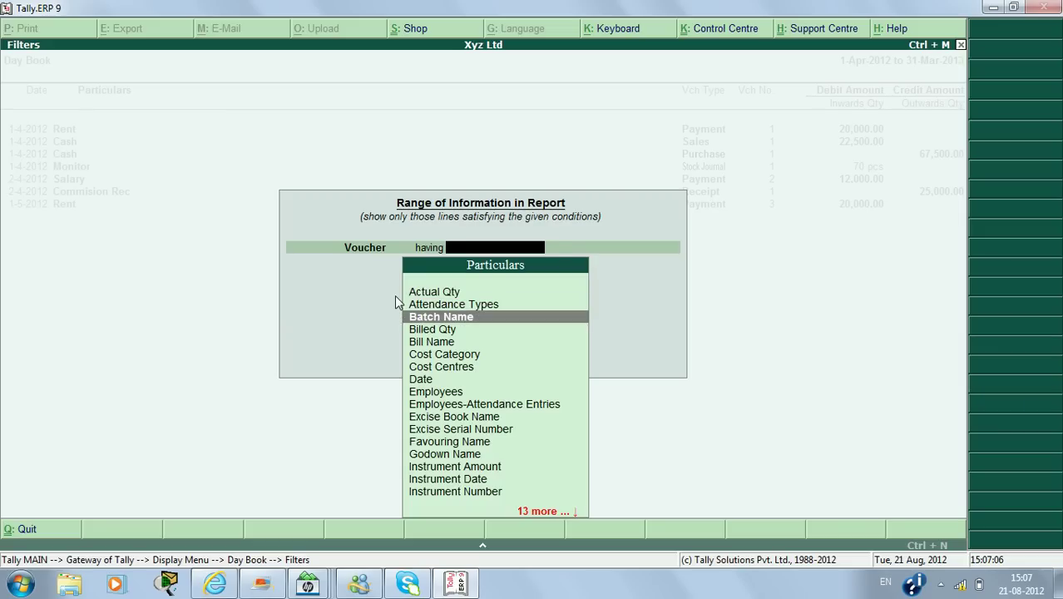
key(Down)
key(Down)
key(Down)
key(Down)
key(Down)
key(Down)
key(Down)
key(Down)
key(Down)
key(Down)
key(Down)
key(Down)
key(Down)
key(Down)
key(Down)
key(Down)
key(Down)
key(Down)
key(Down)
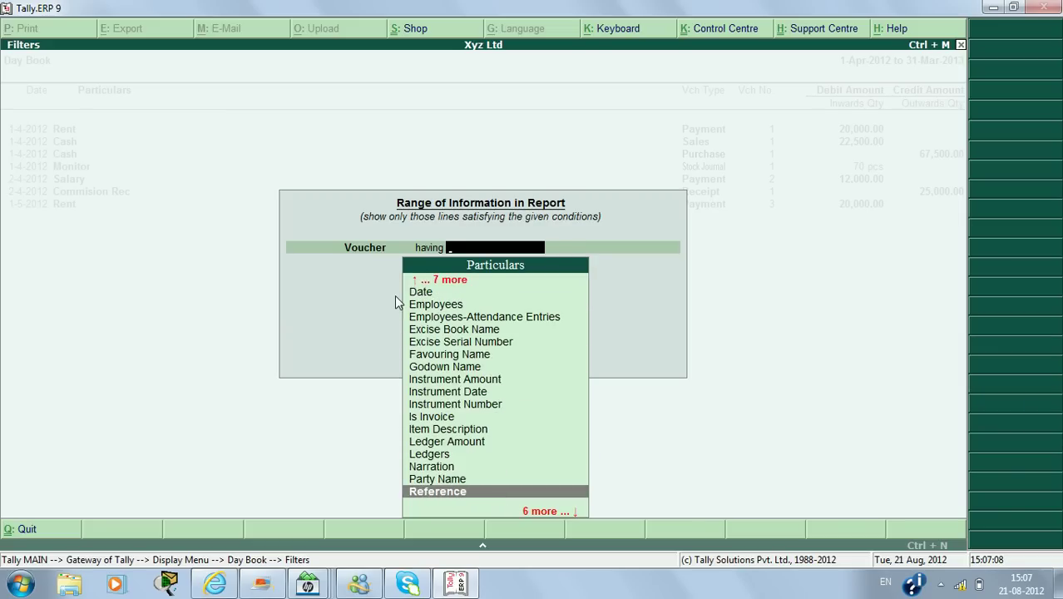
key(Down)
key(Down)
key(Down)
key(Up)
key(Down)
key(Down)
key(Down)
key(Up)
key(Up)
key(Up)
key(Up)
key(Up)
key(Up)
key(Up)
key(Up)
key(Up)
key(Up)
key(Up)
key(Up)
key(Down)
key(Down)
key(Down)
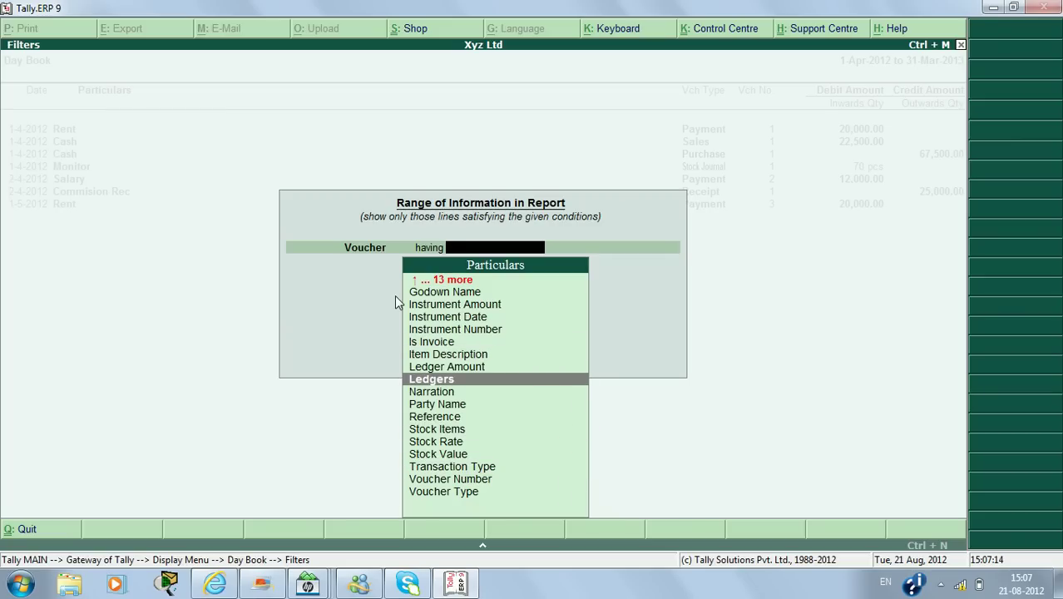
key(Return)
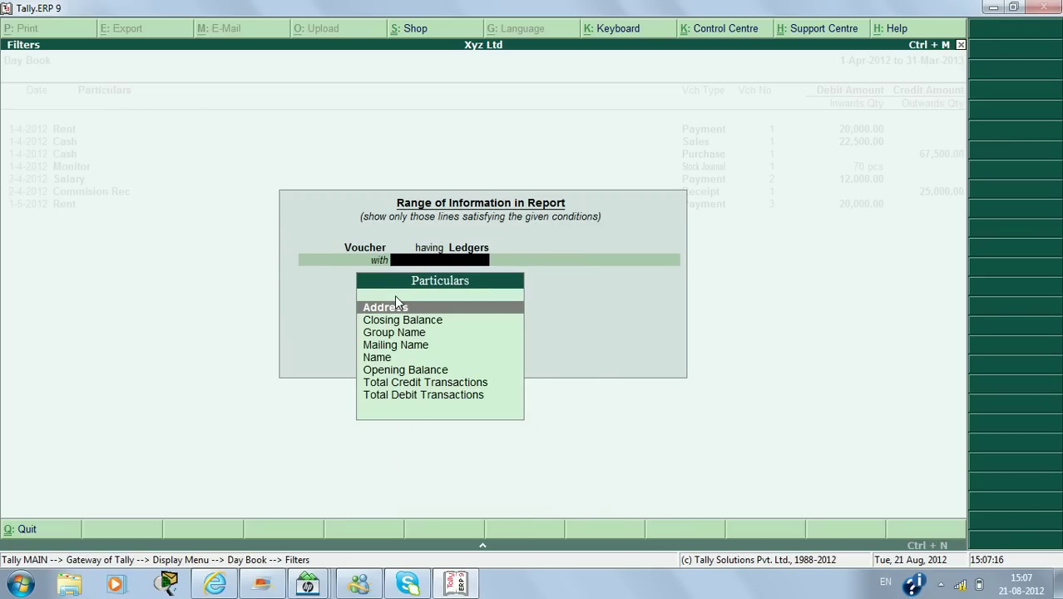
- Make the ledger filter compare by Name
key(Down)
key(Down)
key(Down)
key(Down)
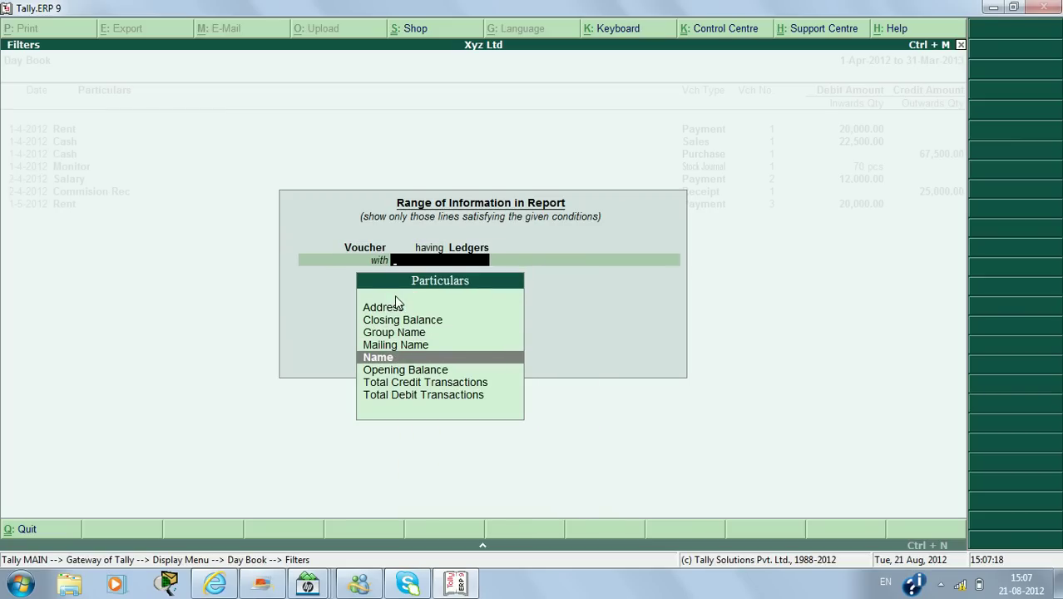
key(Return)
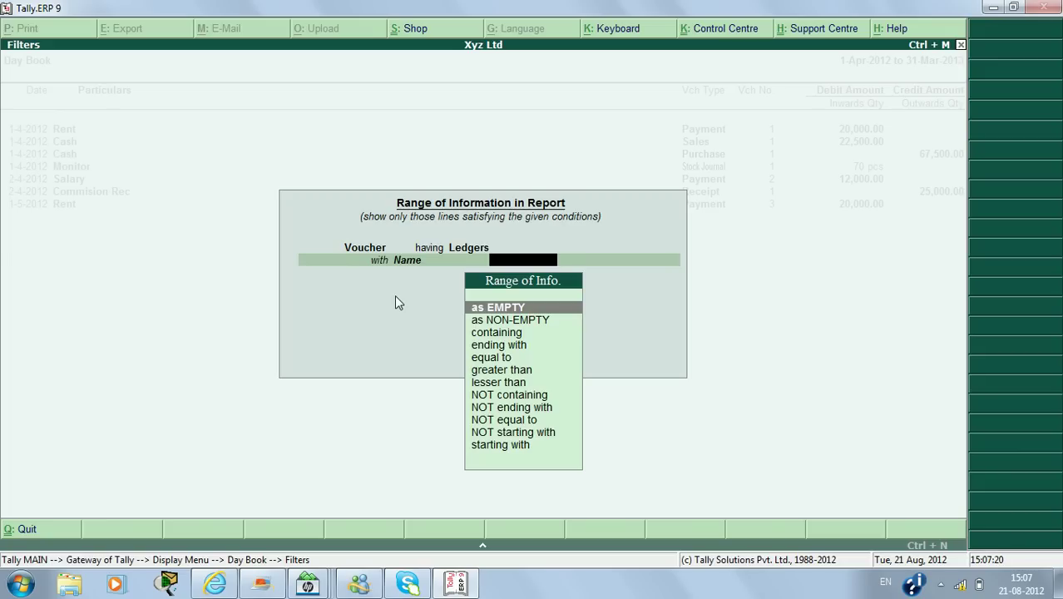
- Filter for ledger names equal to rent without further conditions, view the matching vouchers, and return to the full Day Book
key(Down)
key(Down)
key(Down)
key(Down)
key(Down)
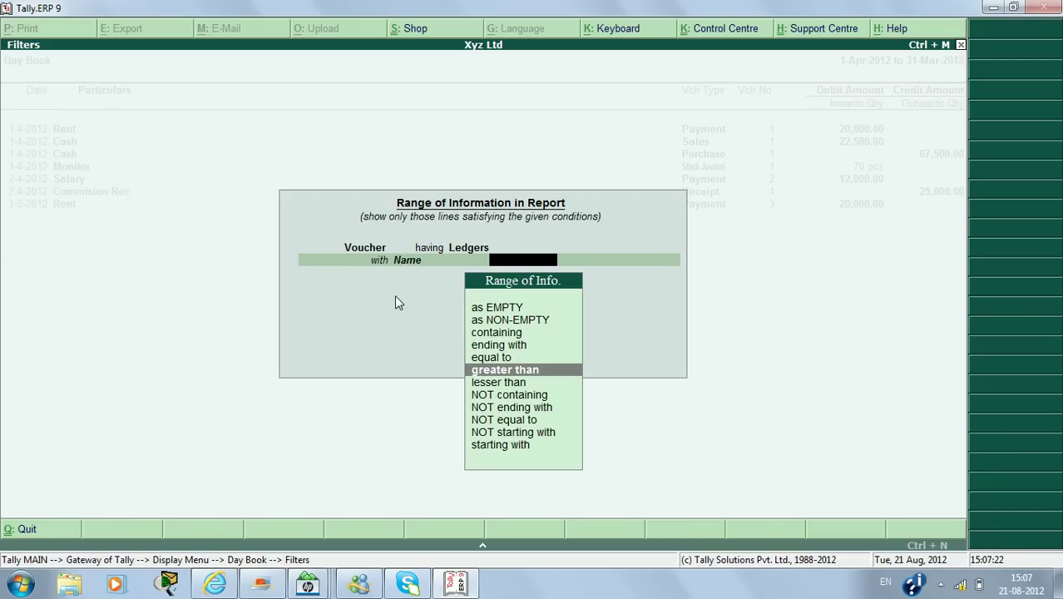
key(Up)
key(Return)
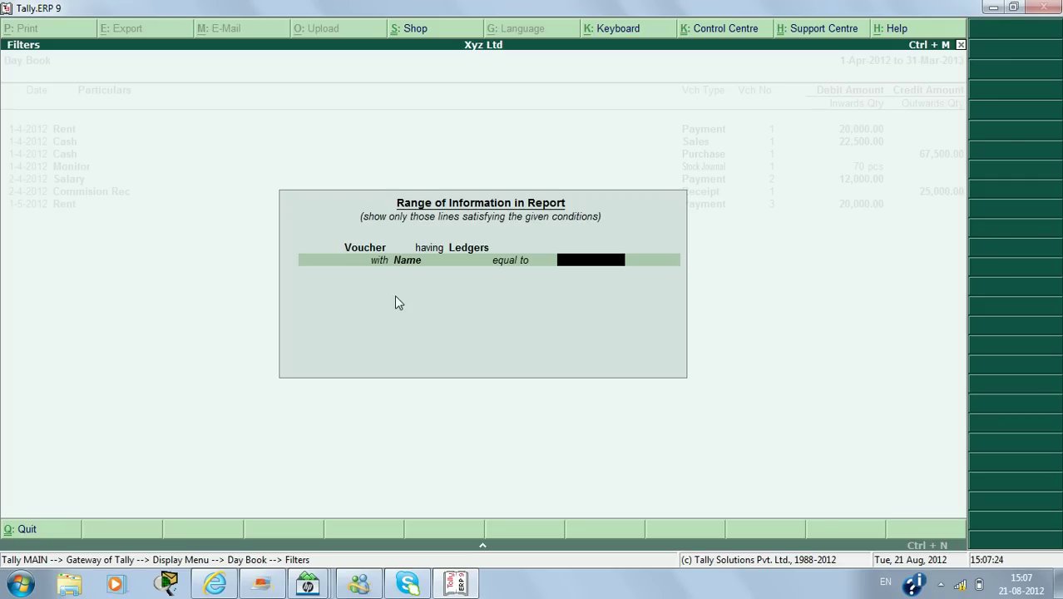
text(rent)
key(Return)
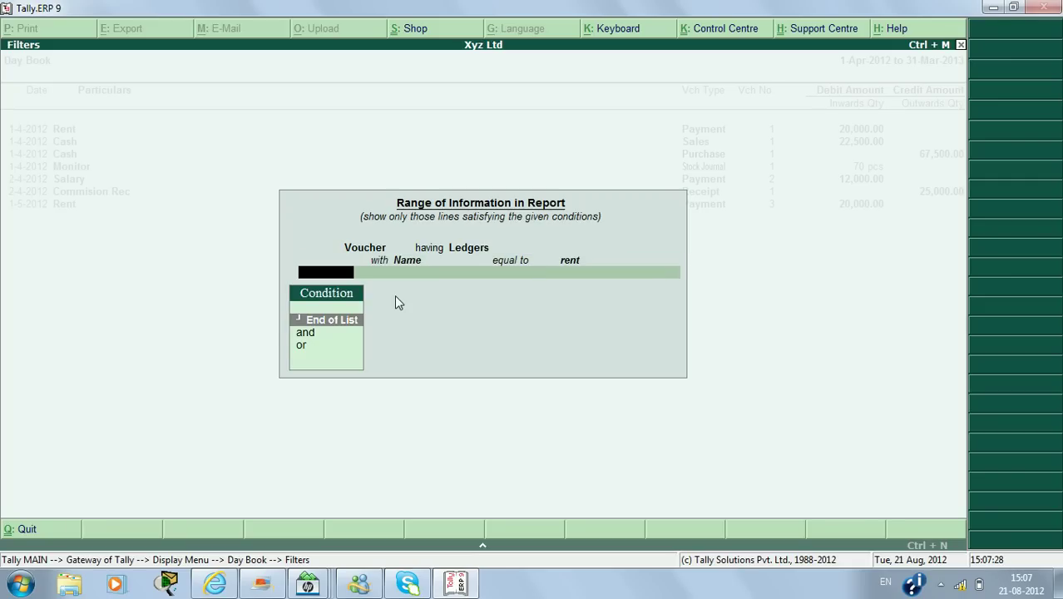
key(Return)
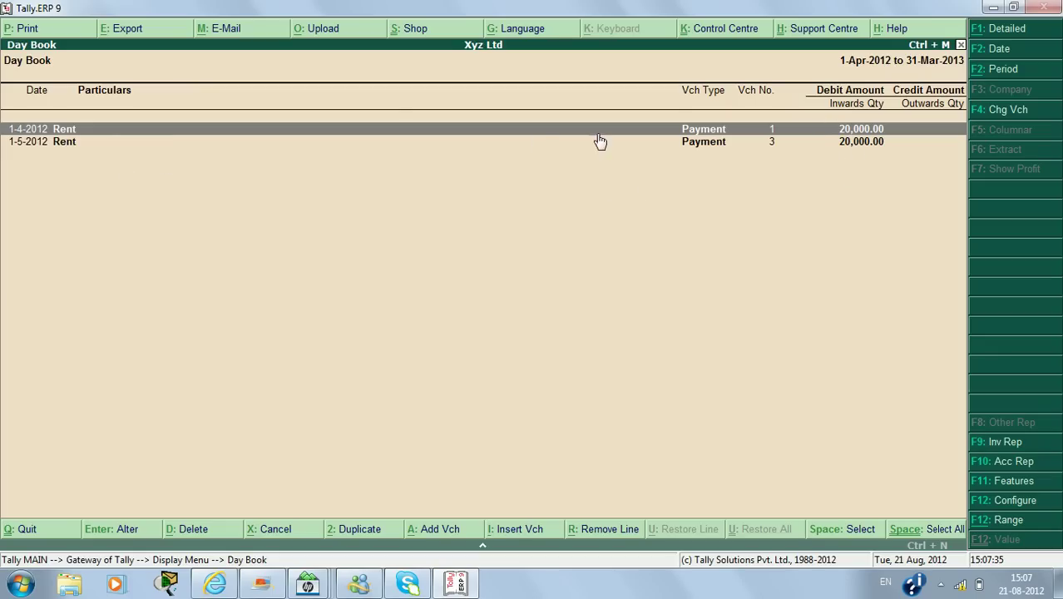
key(Escape)
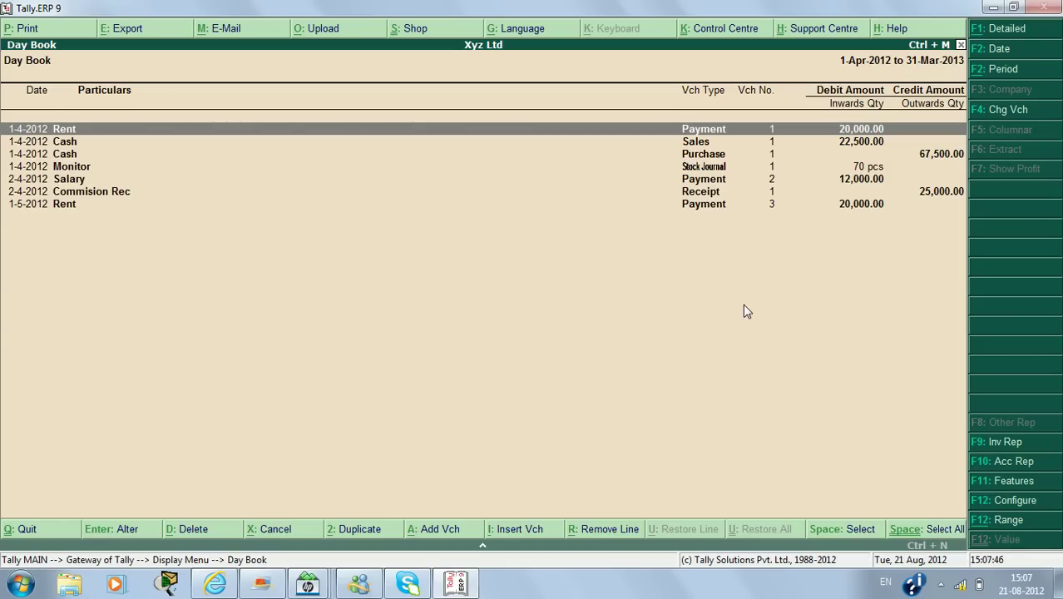
- Start a new range filter on the Day Book for Voucher having Ledger Amount
key(F12)
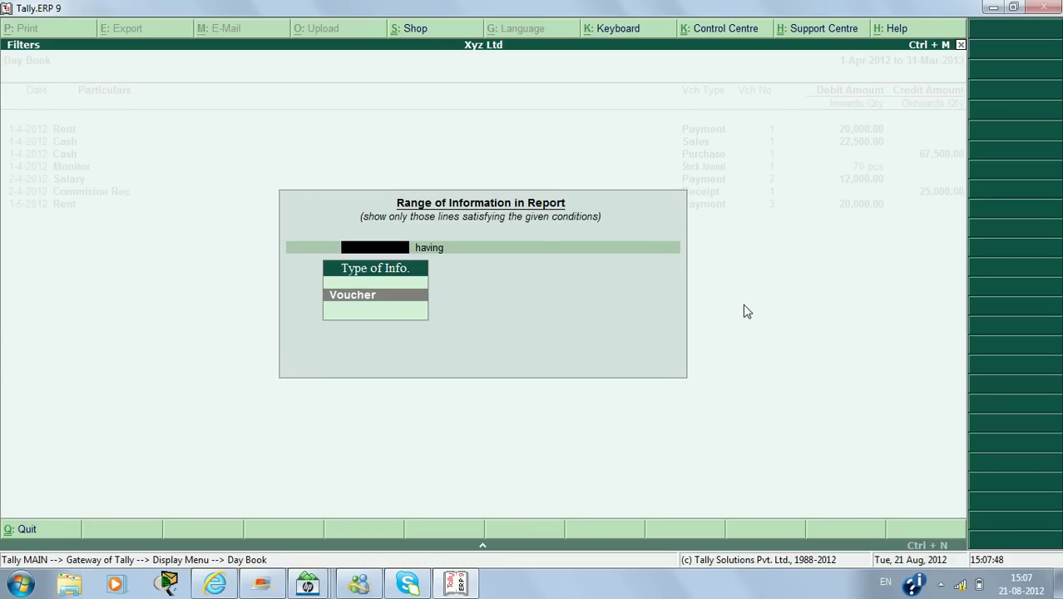
key(Return)
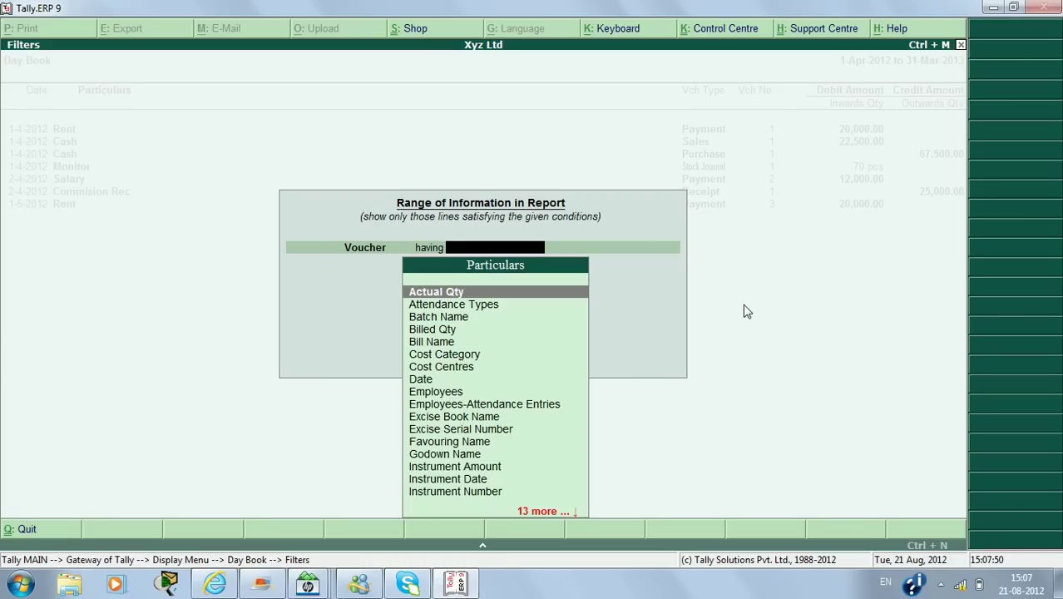
key(Down)
key(Down)
key(Down)
key(Down)
key(Down)
key(Down)
key(Down)
key(Down)
key(Down)
key(Down)
key(Down)
key(Down)
key(Down)
key(Down)
key(Down)
key(Down)
key(Down)
key(Down)
key(Down)
key(Down)
key(Down)
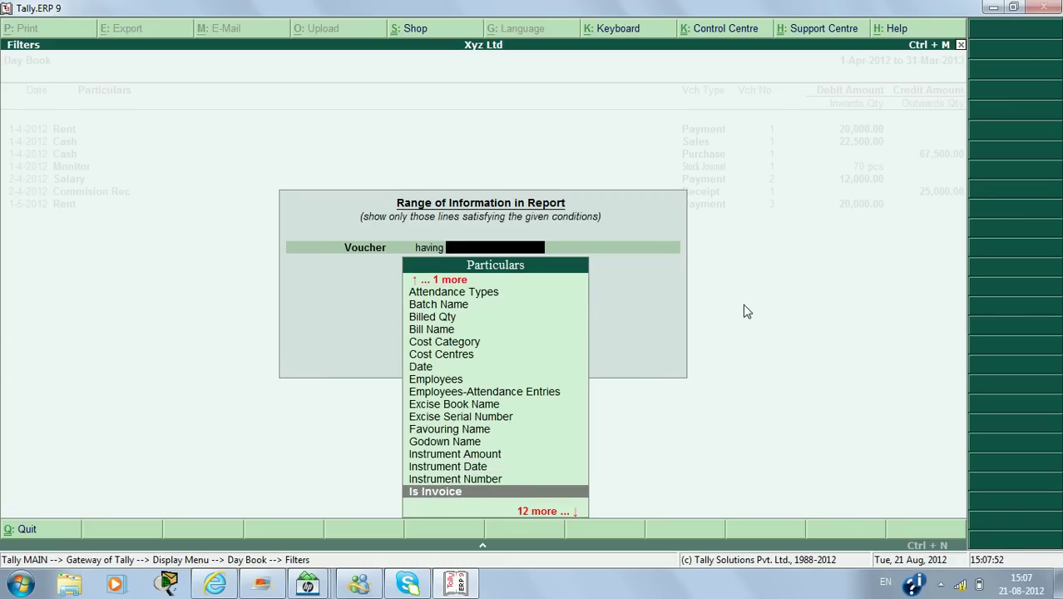
key(Up)
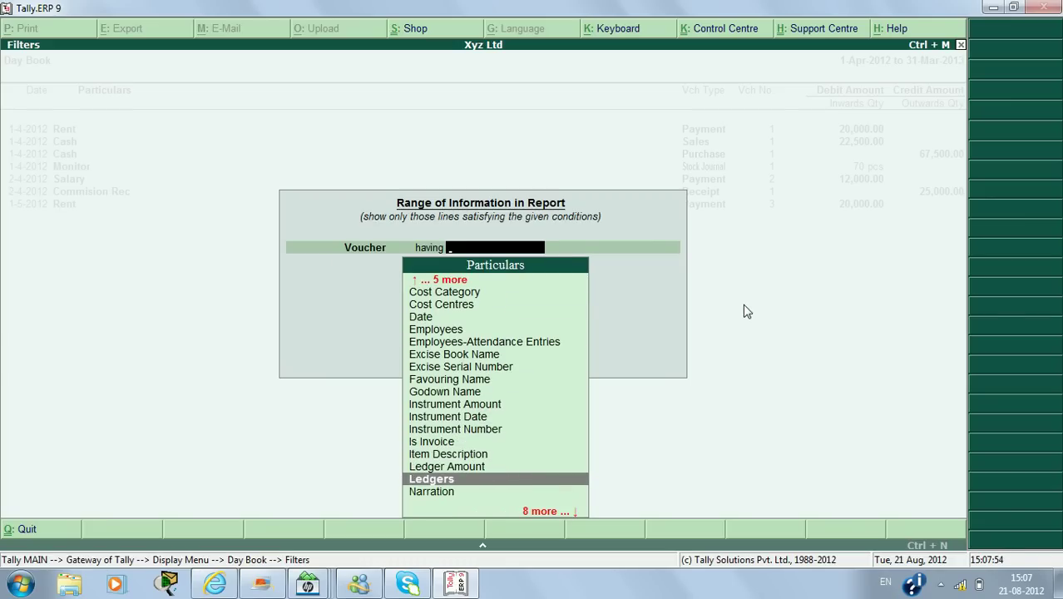
key(Up)
key(Return)
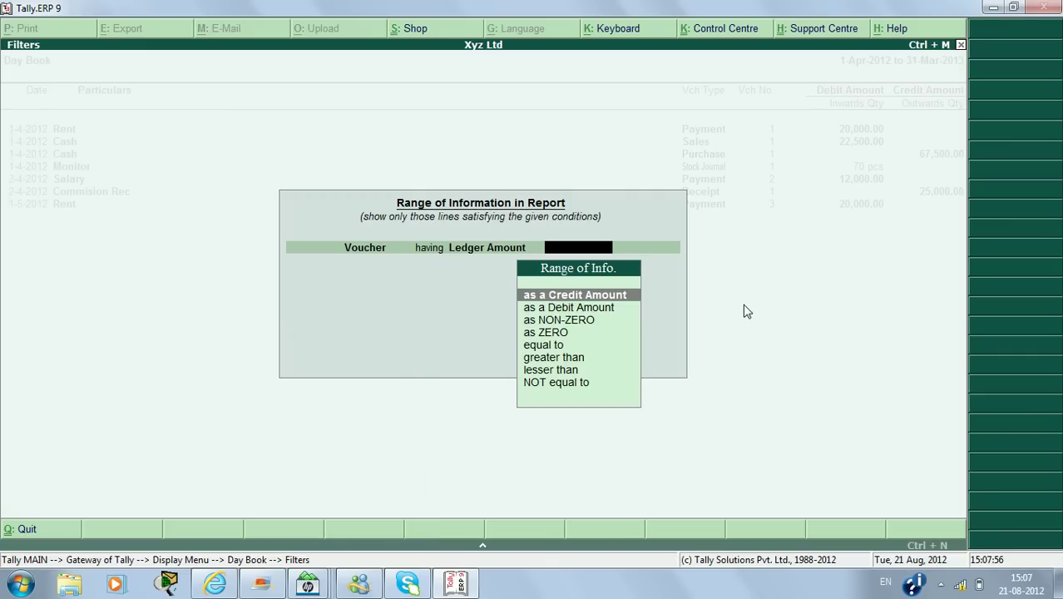
- Apply the ledger amount filter as greater than 50000, view the matching vouchers, and return to the full Day Book
key(Down)
key(Down)
key(Down)
key(Down)
key(Down)
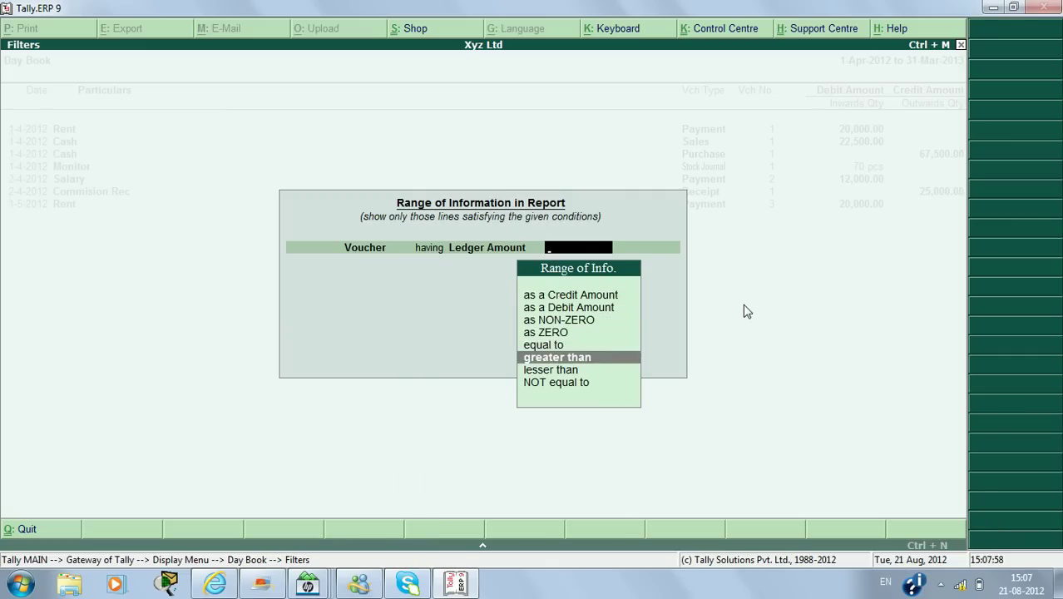
key(Return)
text(50000)
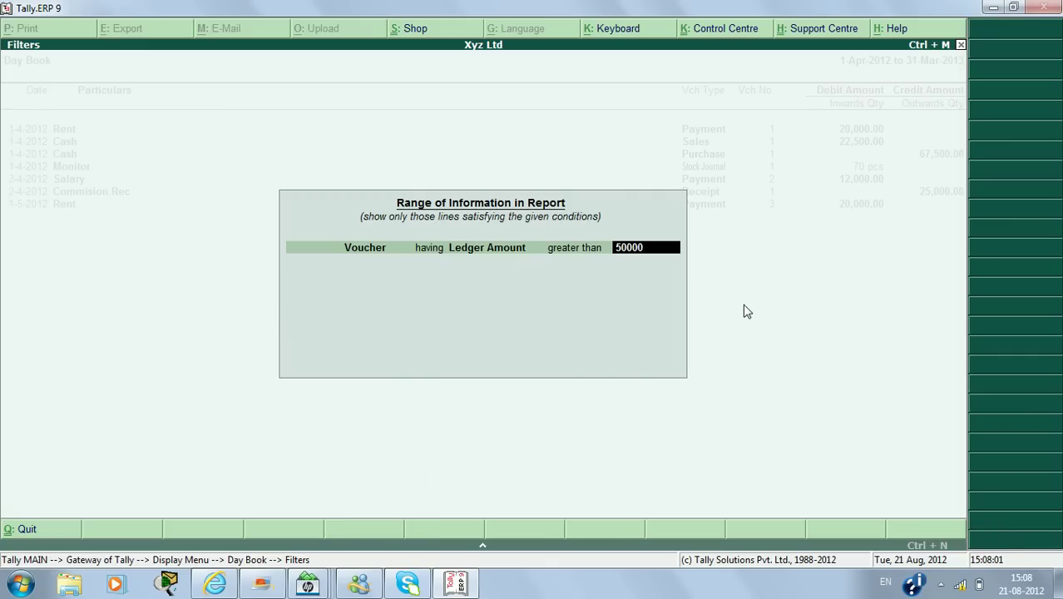
key(Return)
key(Return)
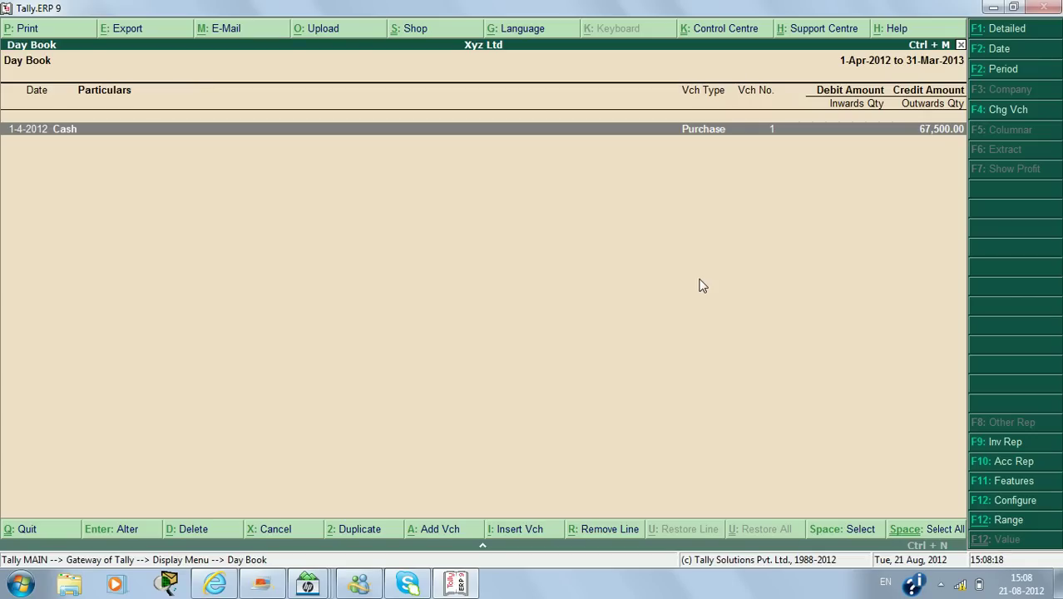
key(Escape)
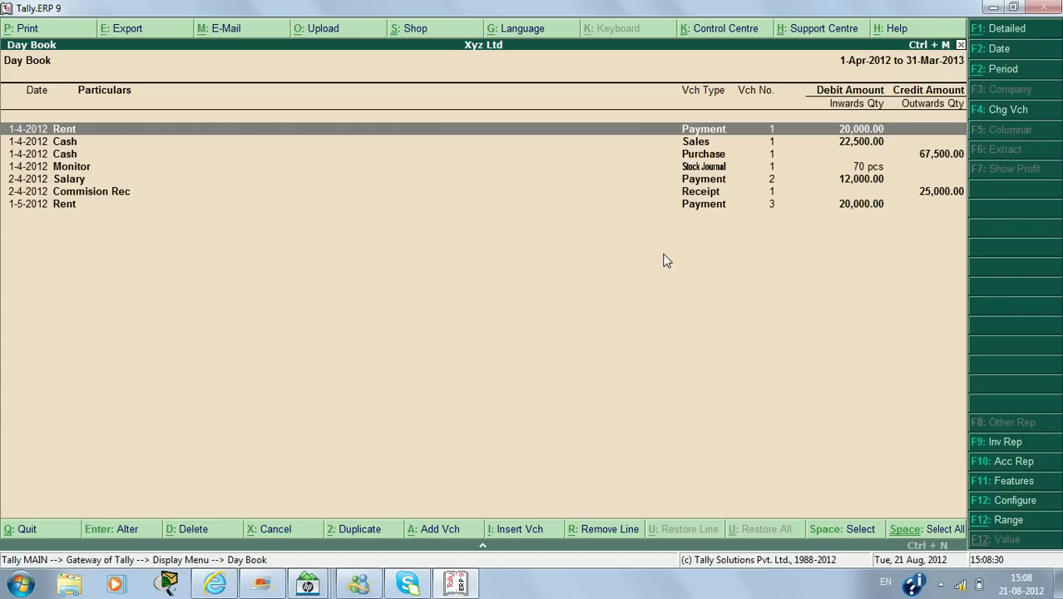
- List only the Payment vouchers in the Day Book and switch the list to Journal vouchers
key(F4)
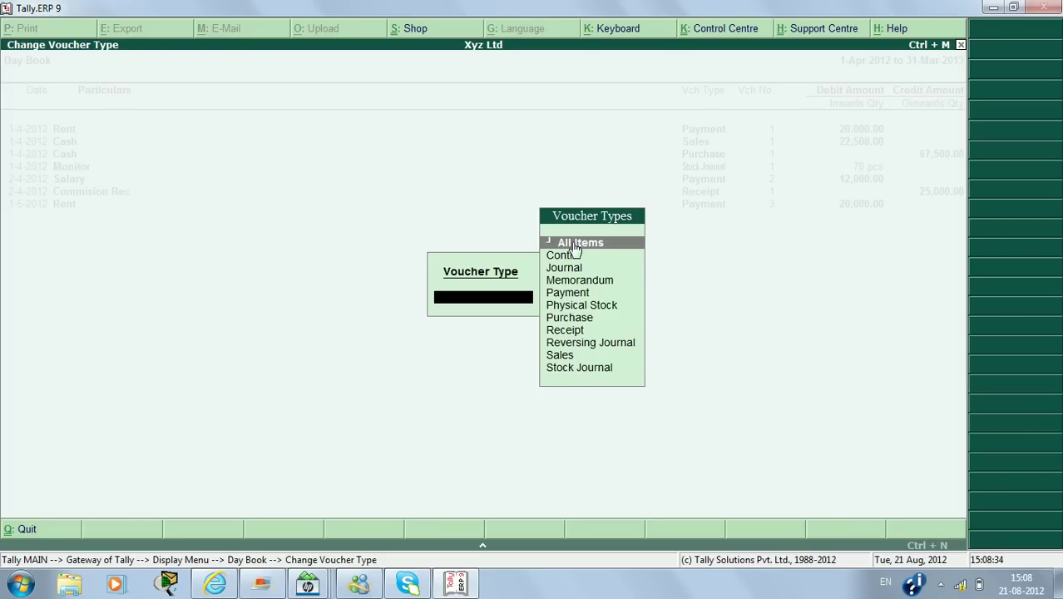
click(590, 293)
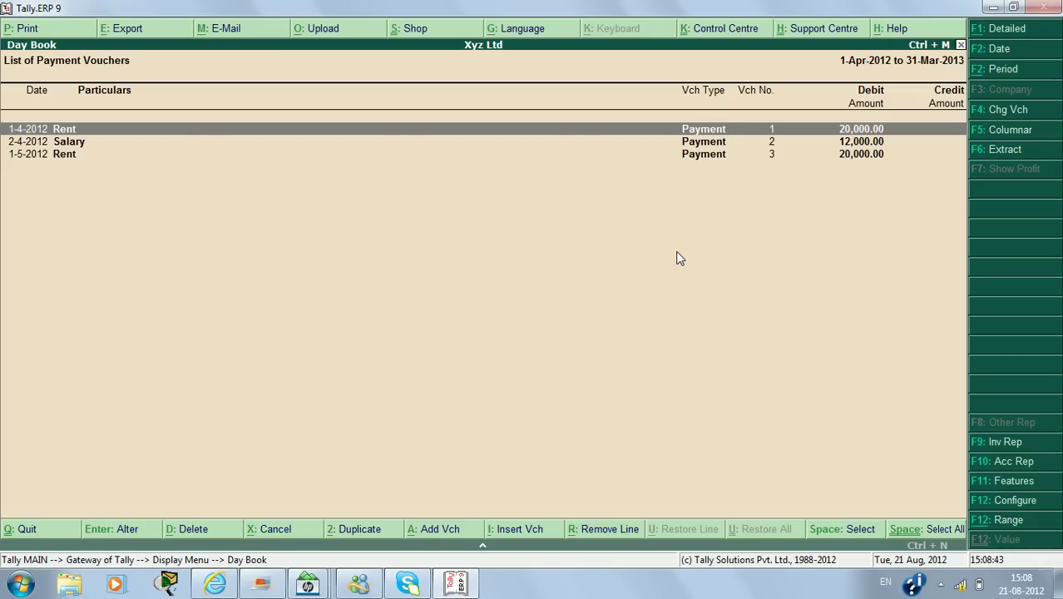
key(F4)
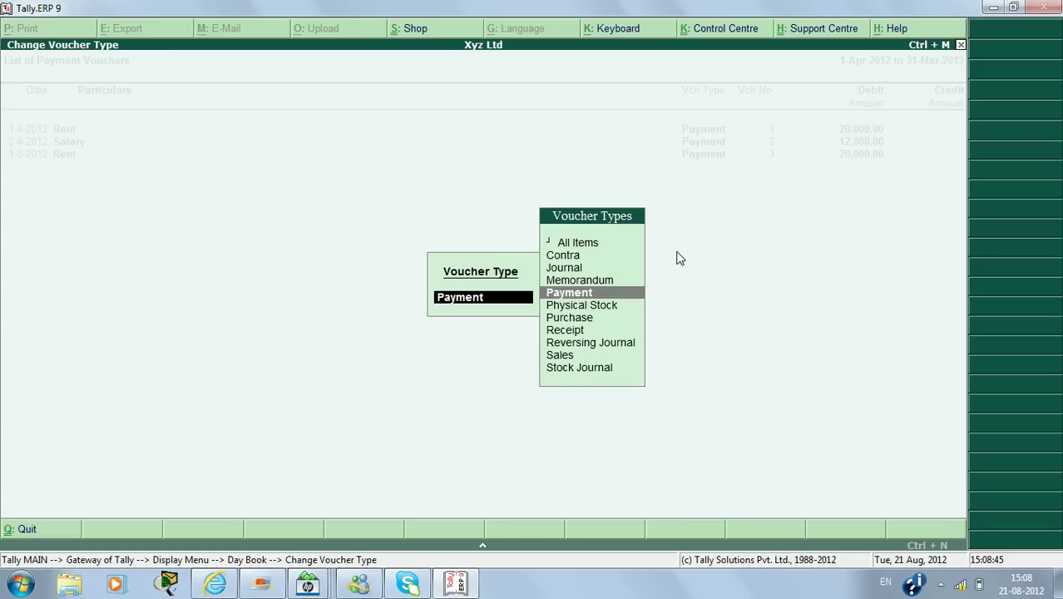
key(Up)
key(Up)
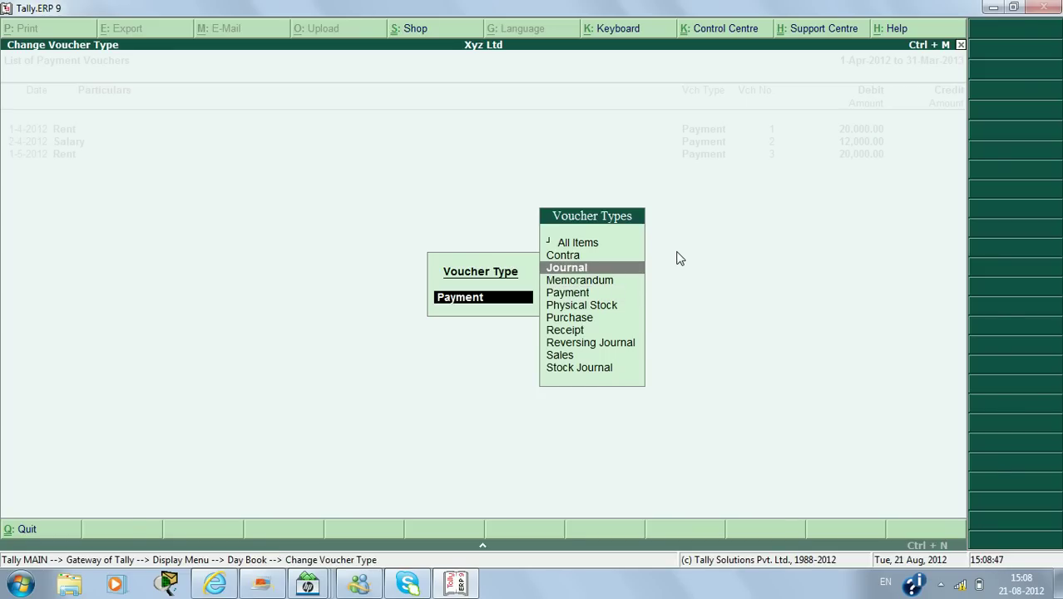
key(Return)
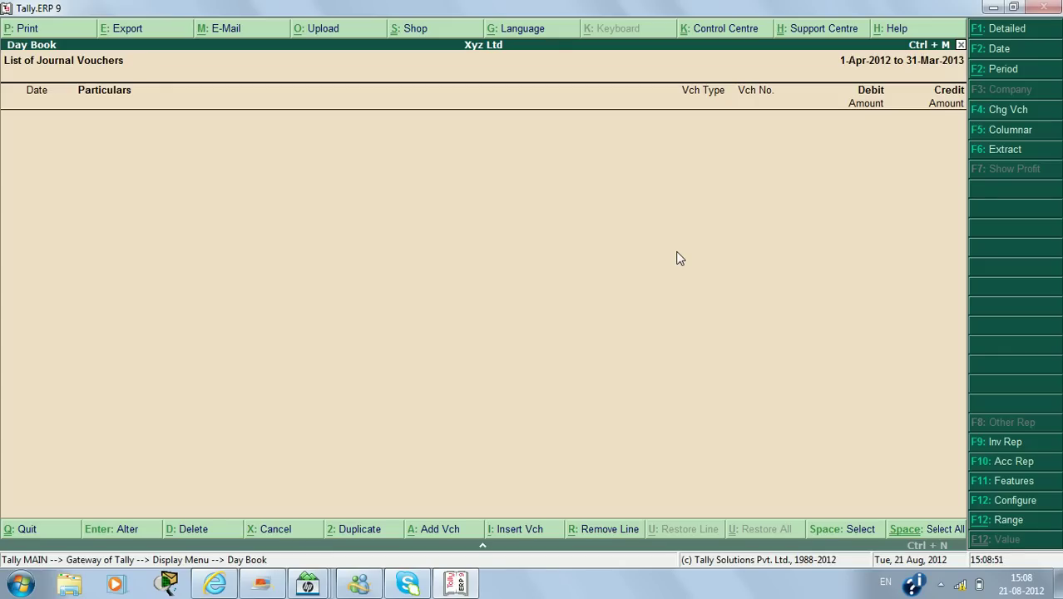
- Change the voucher type of the Day Book list to Purchase
key(F4)
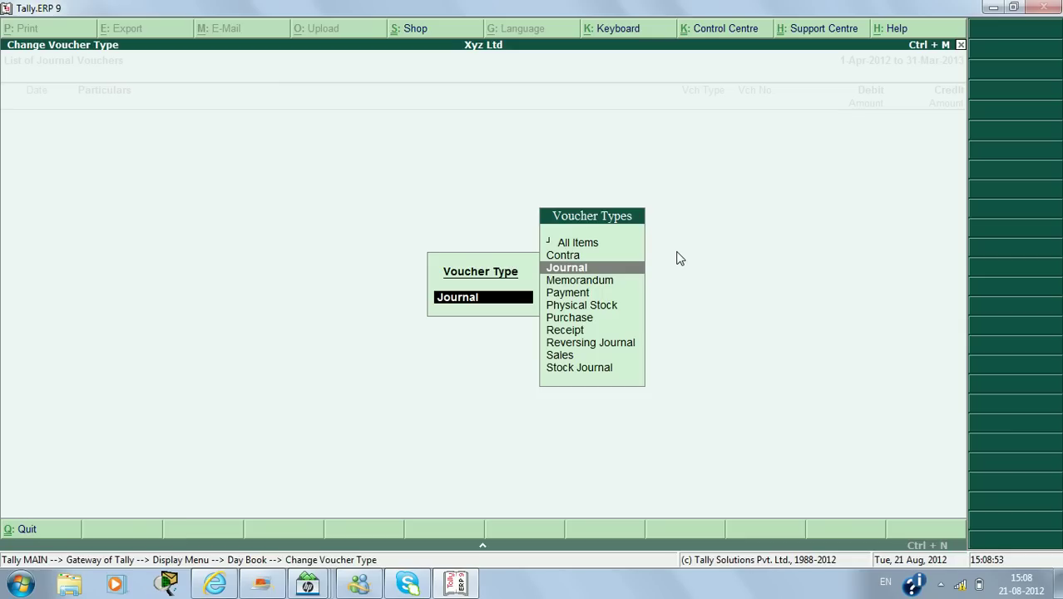
key(Down)
key(Down)
key(Down)
key(Down)
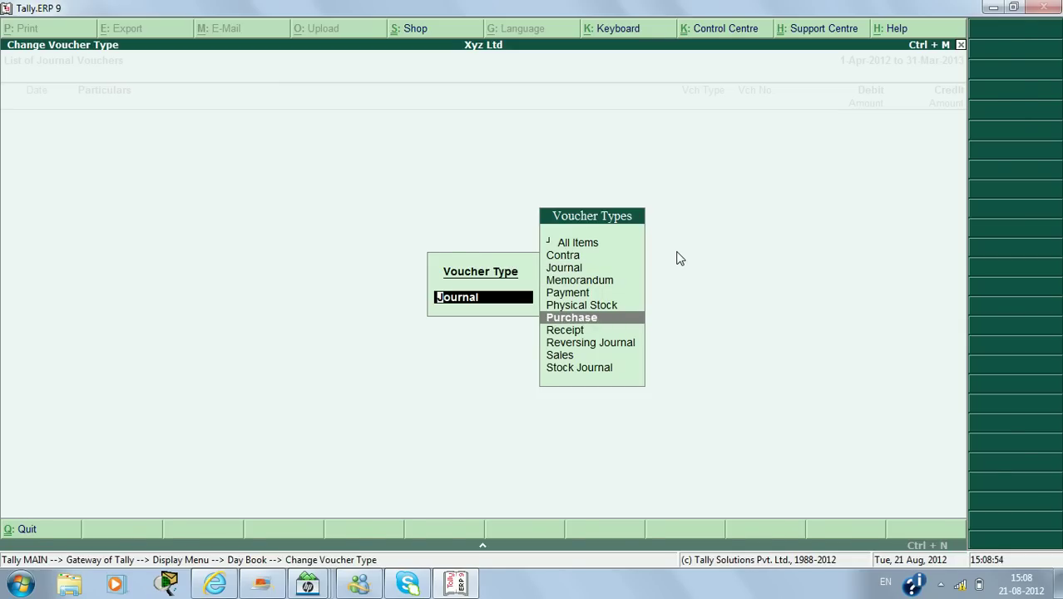
key(Return)
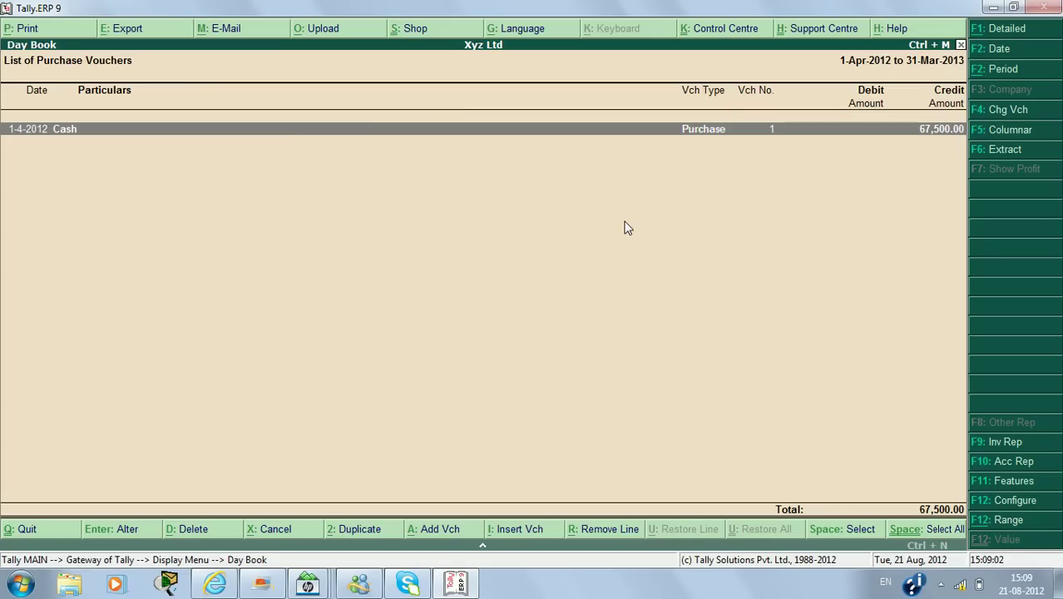
- Open the Cash purchase voucher of 1-4-2012 for alteration, view its details, and quit without saving changes
key(Return)
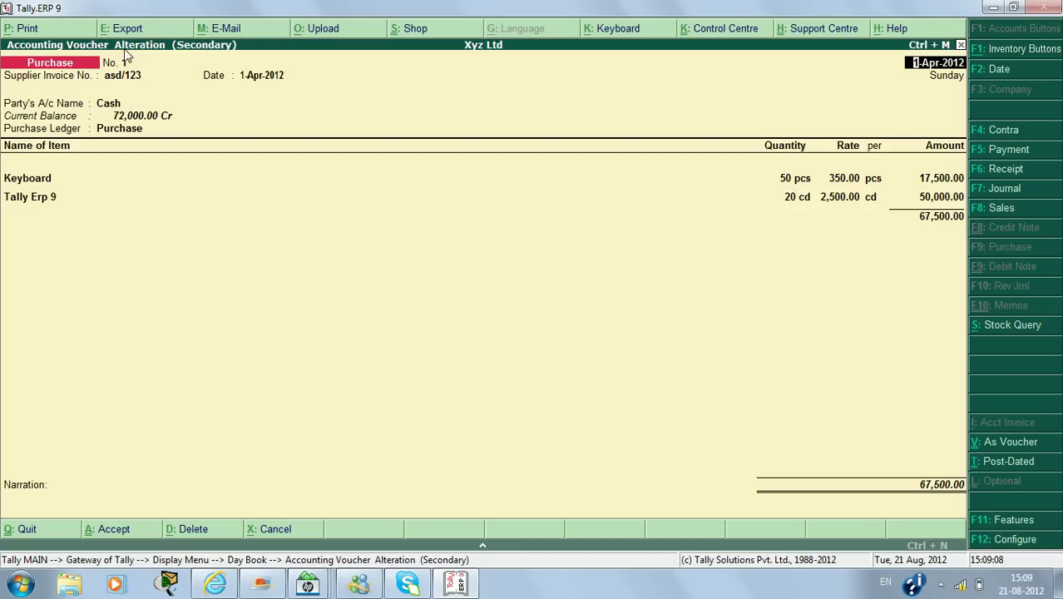
key(Escape)
key(y)
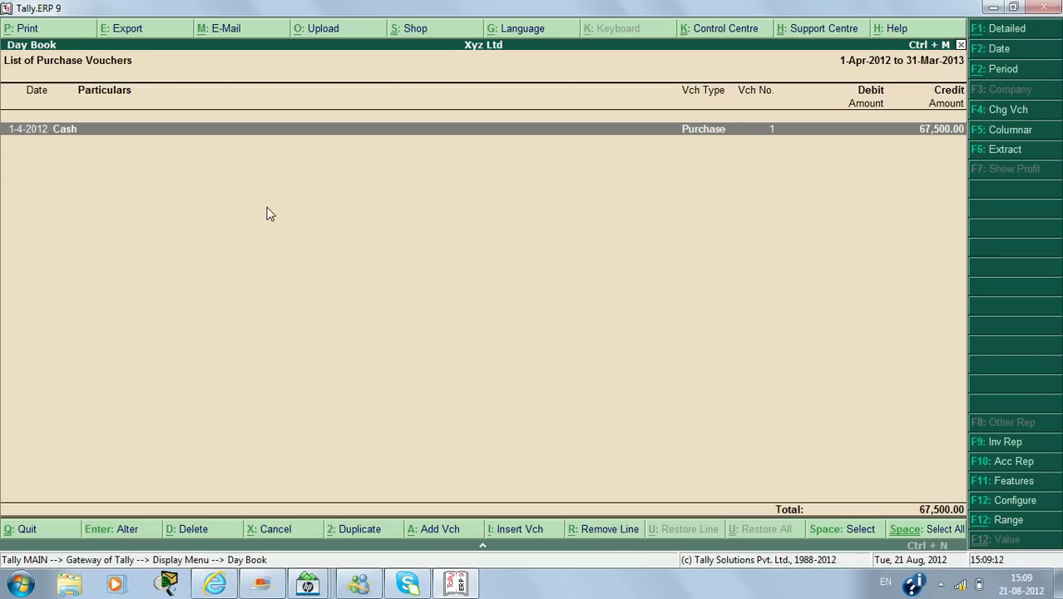
- Set the Day Book's voucher type back to All Items
key(F4)
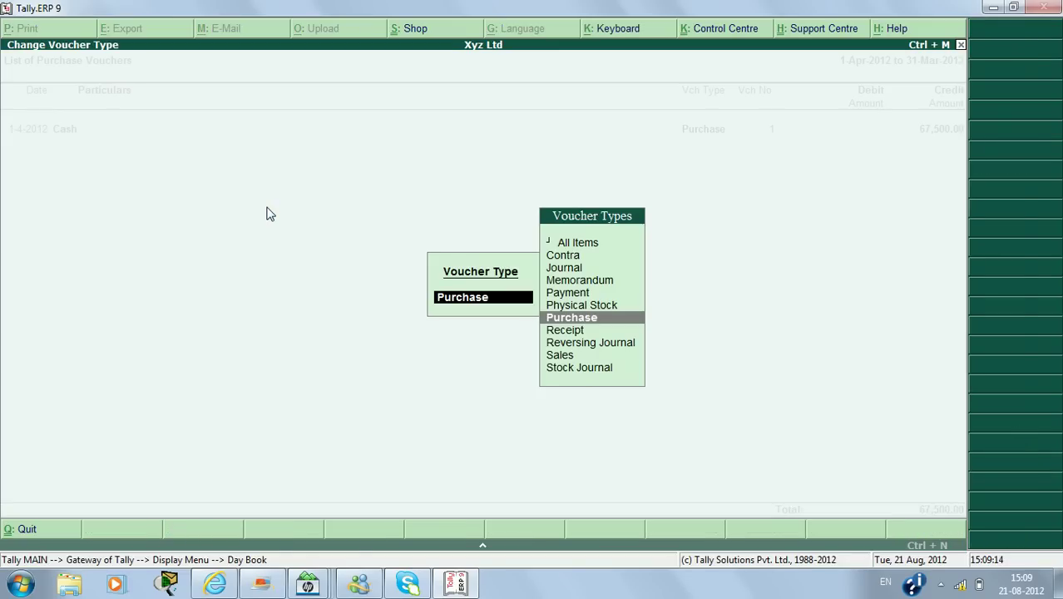
key(Up)
key(Up)
key(Up)
key(Up)
key(Up)
key(Up)
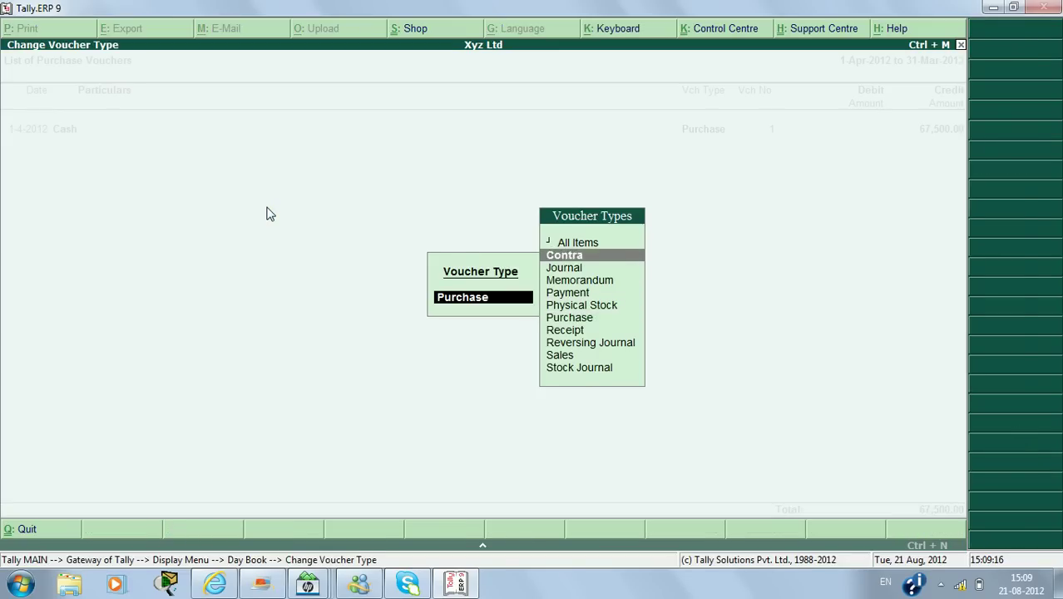
key(Return)
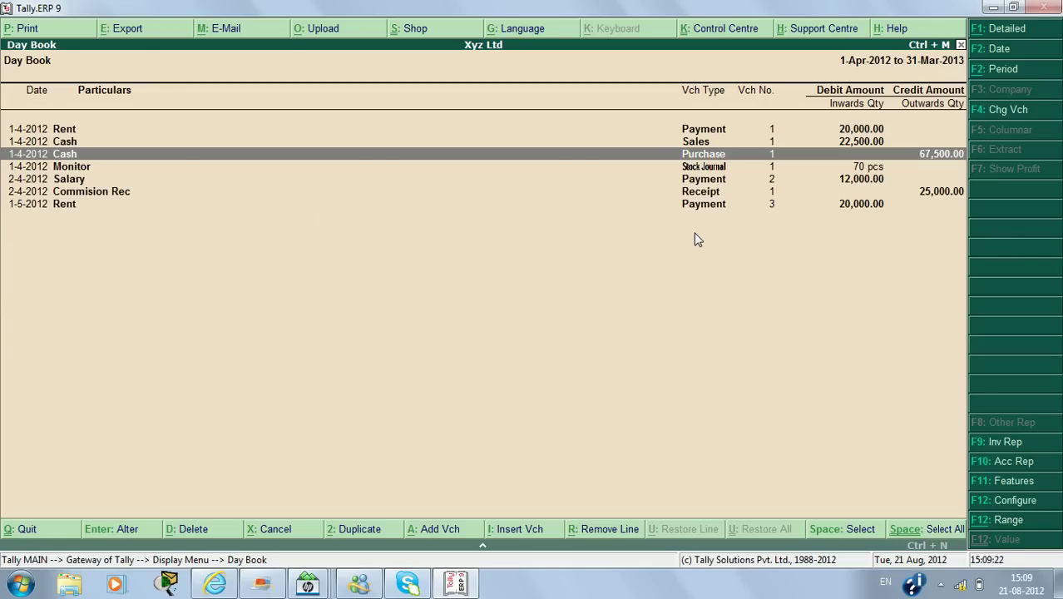
- Open the Salary payment voucher of 2-4-2012 from the Day Book and delete it
key(Down)
key(Down)
key(Down)
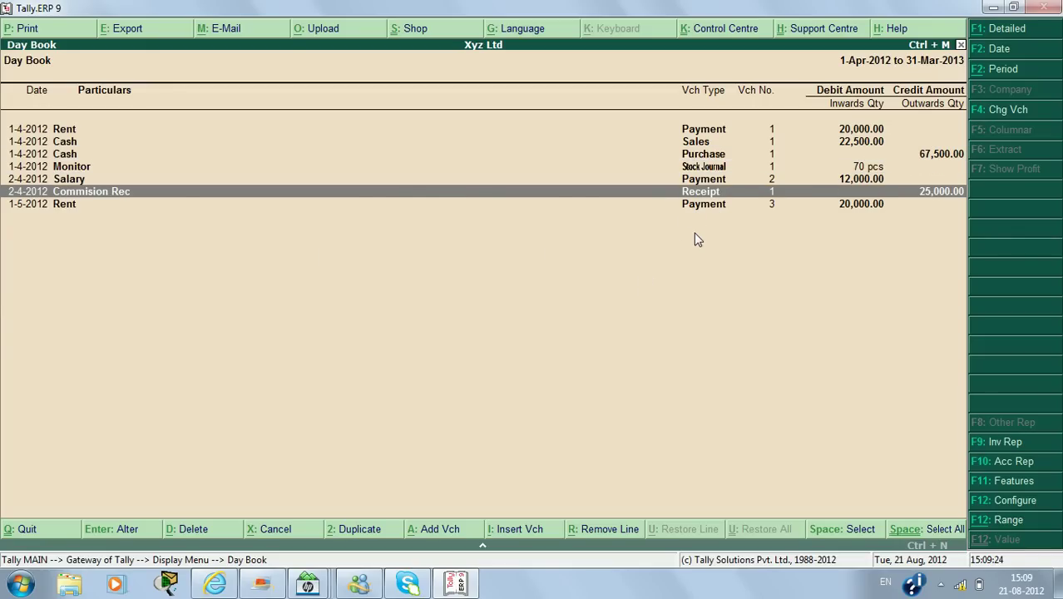
key(Up)
key(Up)
key(Down)
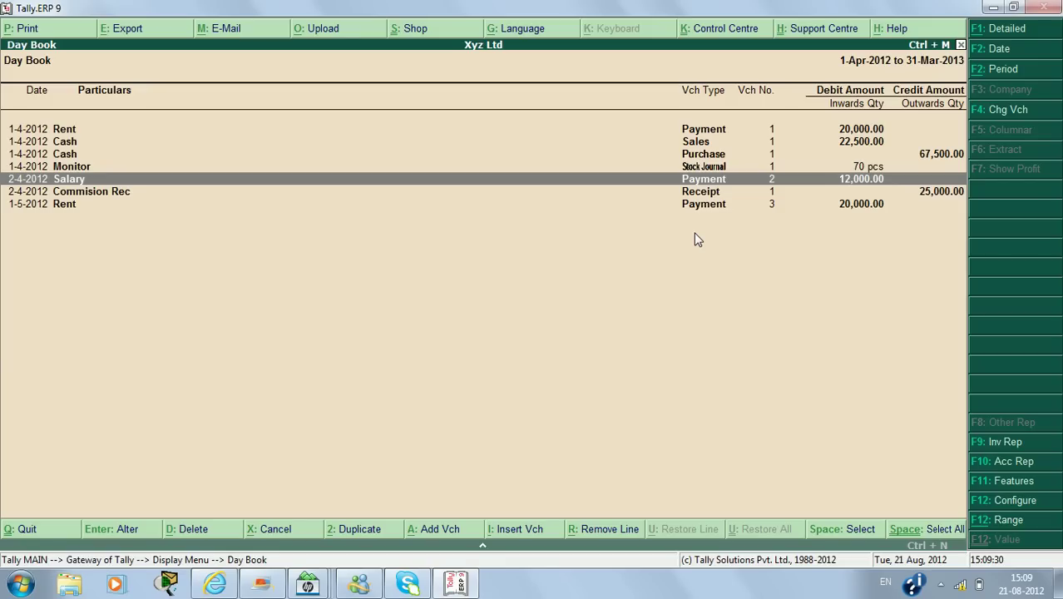
key(Return)
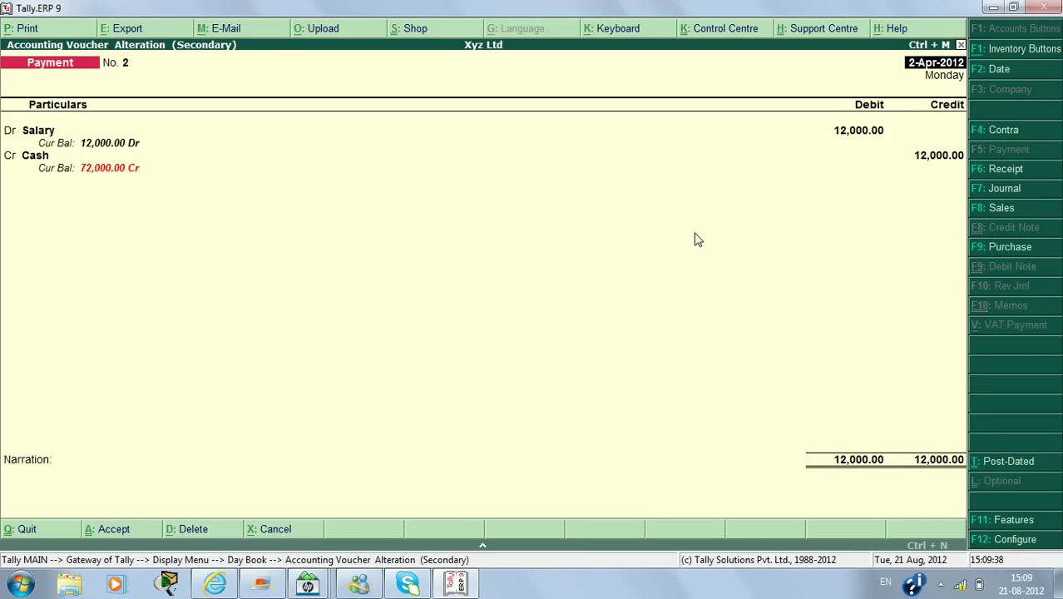
key(alt+d)
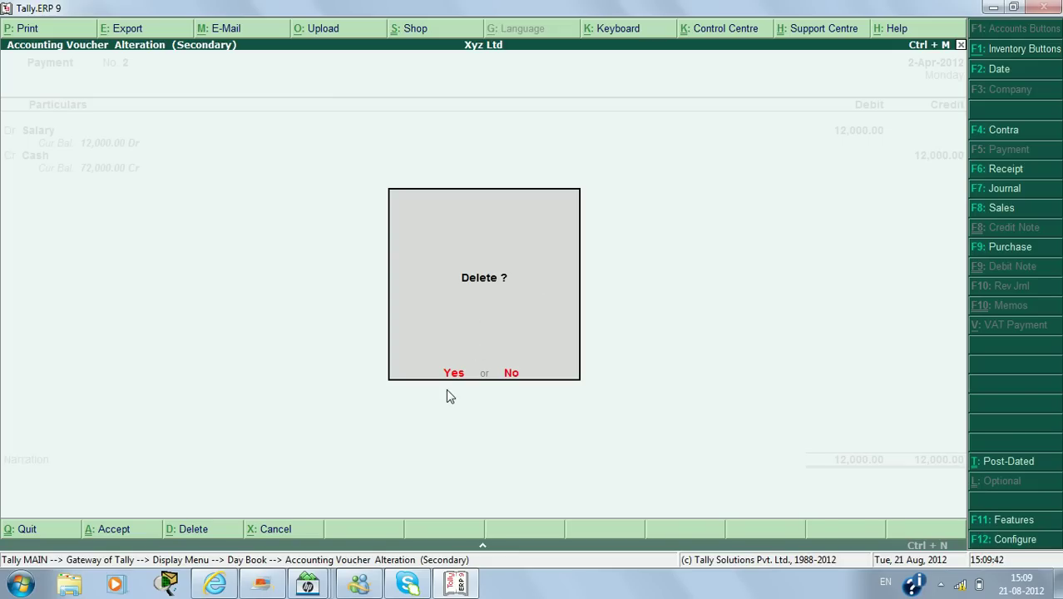
key(y)
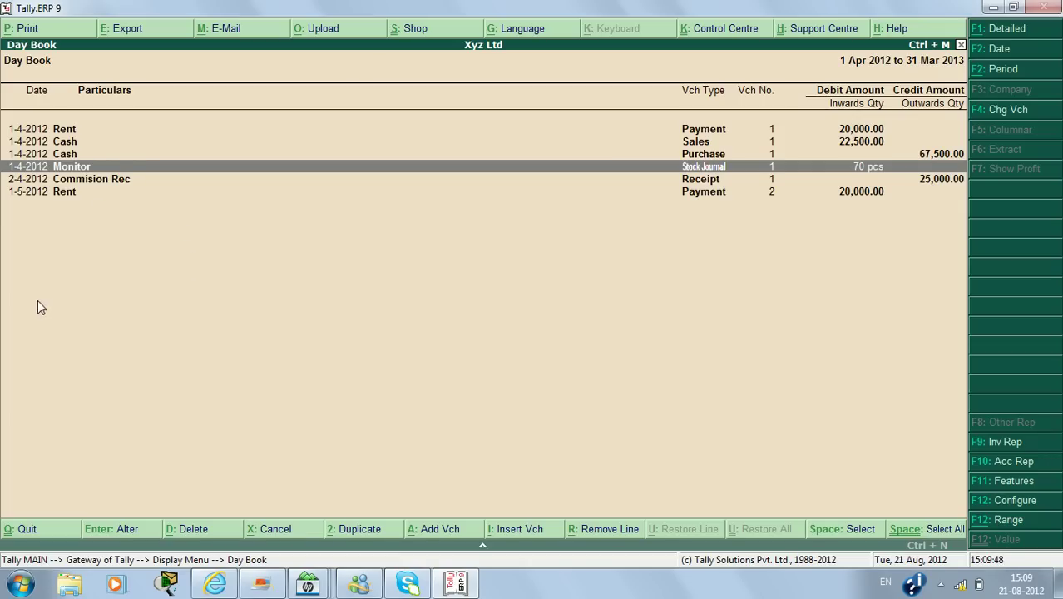
- Remove the line of the Rent payment dated 1-4-2012 from the Day Book view without deleting its voucher
key(Up)
key(Down)
key(Down)
key(Down)
key(Up)
key(Up)
key(Up)
key(Up)
key(Up)
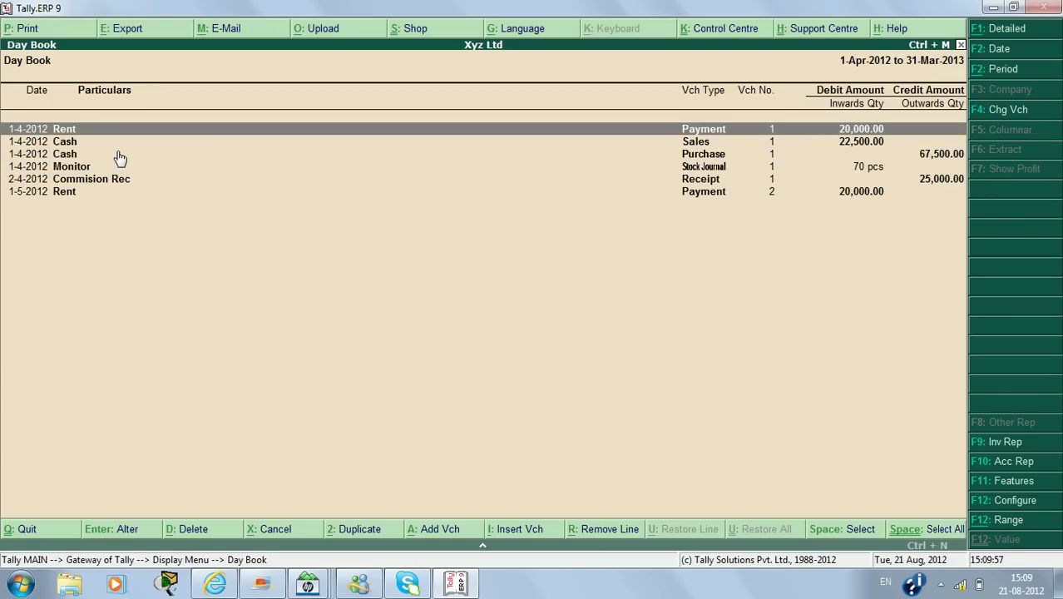
key(alt+r)
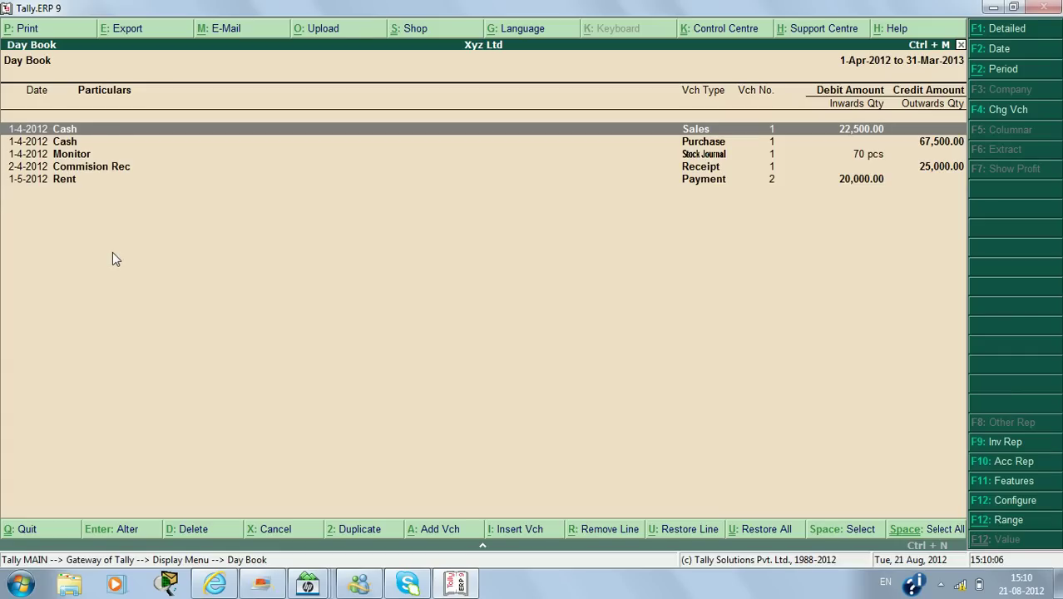
- Reopen the Day Book and set its period from 1-4-2012 to 31-3-2013
key(Escape)
key(Down)
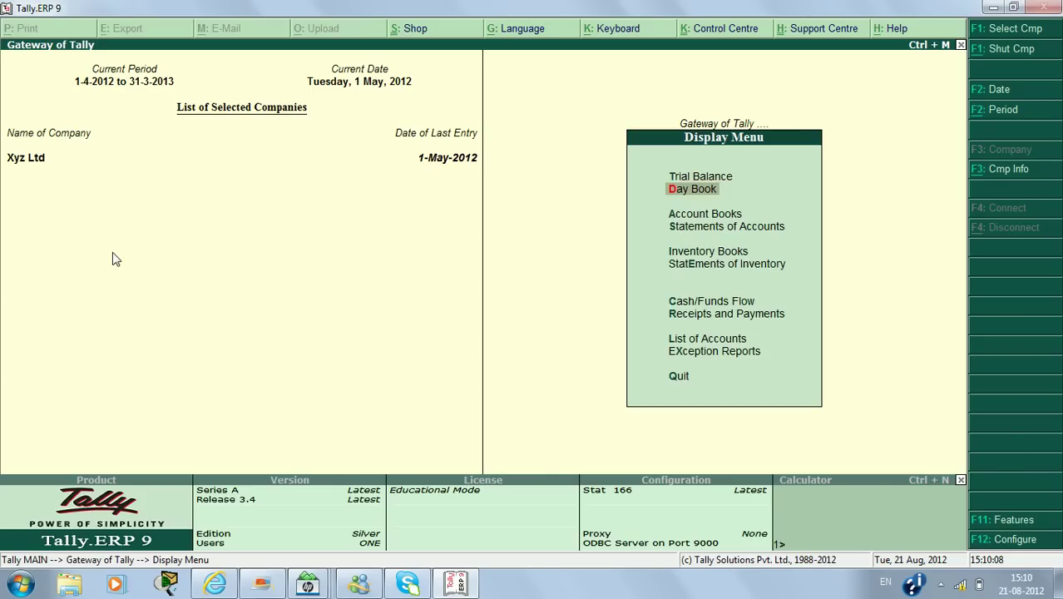
key(Return)
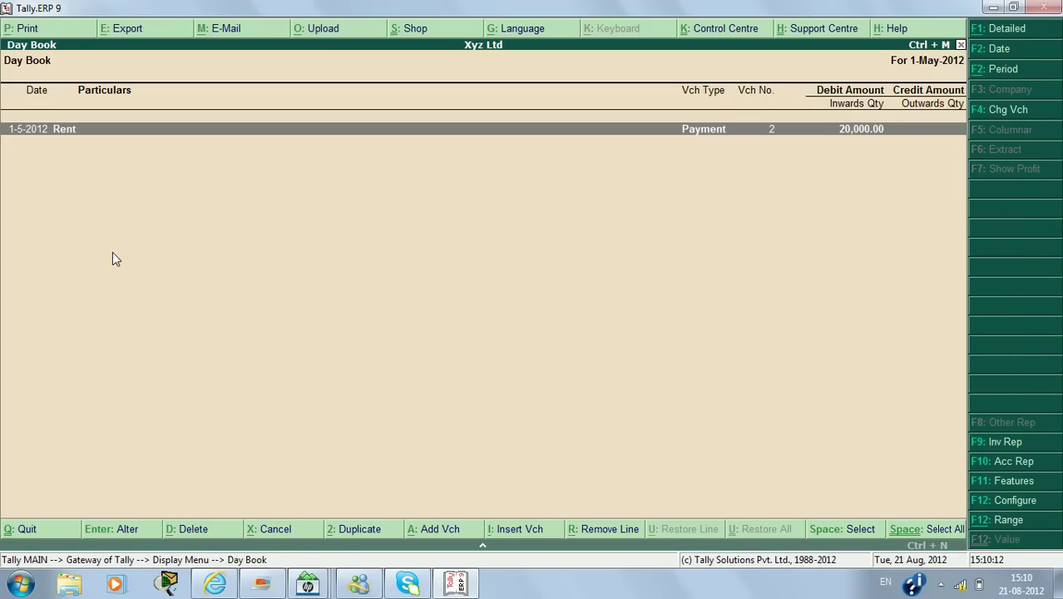
key(alt+F2)
text(1/4/1)
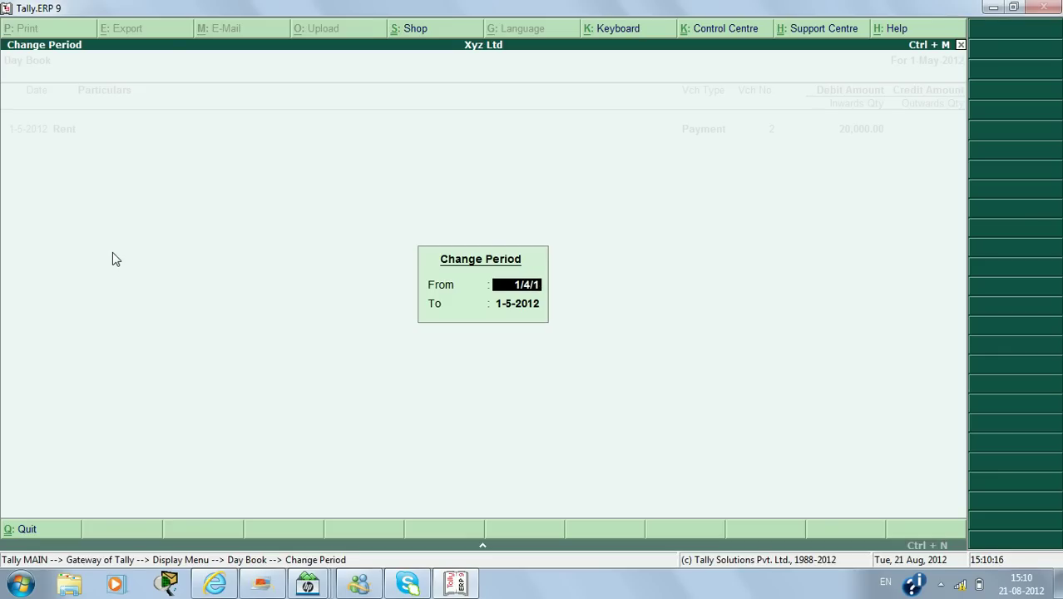
text(2)
key(Return)
text(31.3)
key(Return)
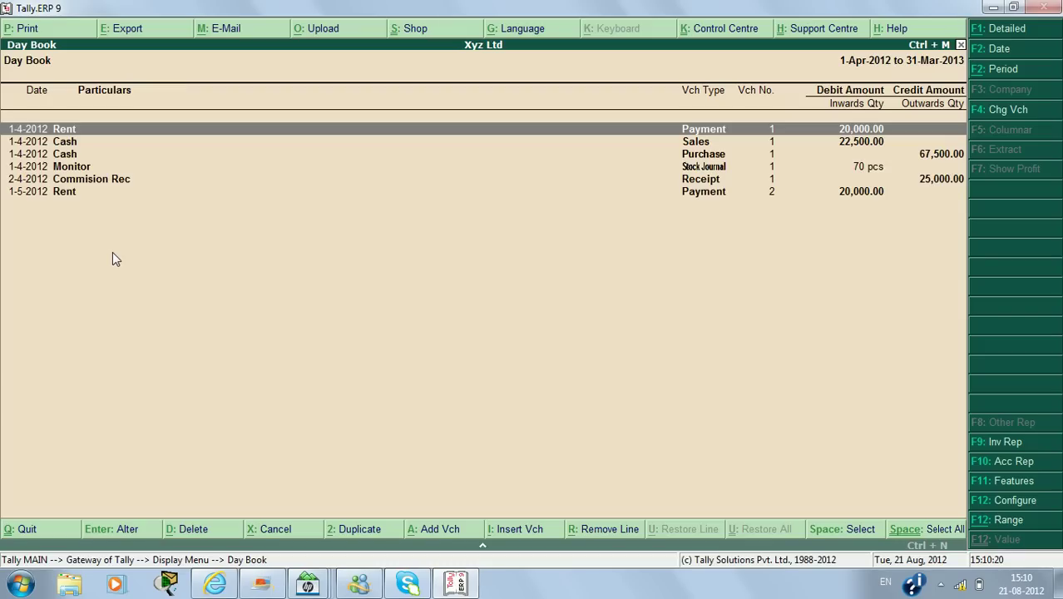
- Remove the line of the Commision Rec receipt dated 2-4-2012 from the Day Book view
key(Down)
key(Down)
key(Down)
key(Down)
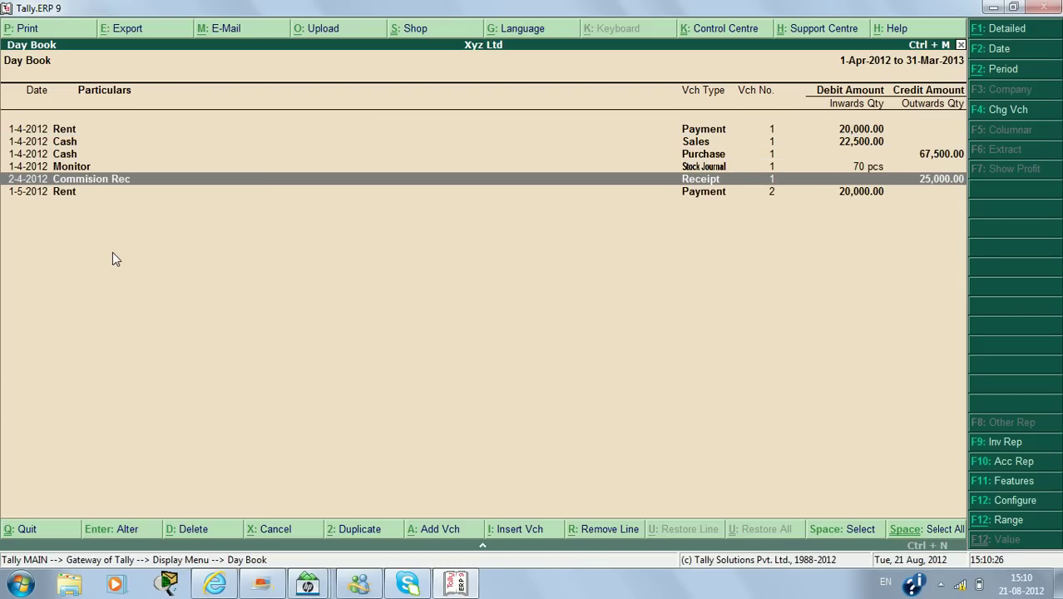
key(alt+r)
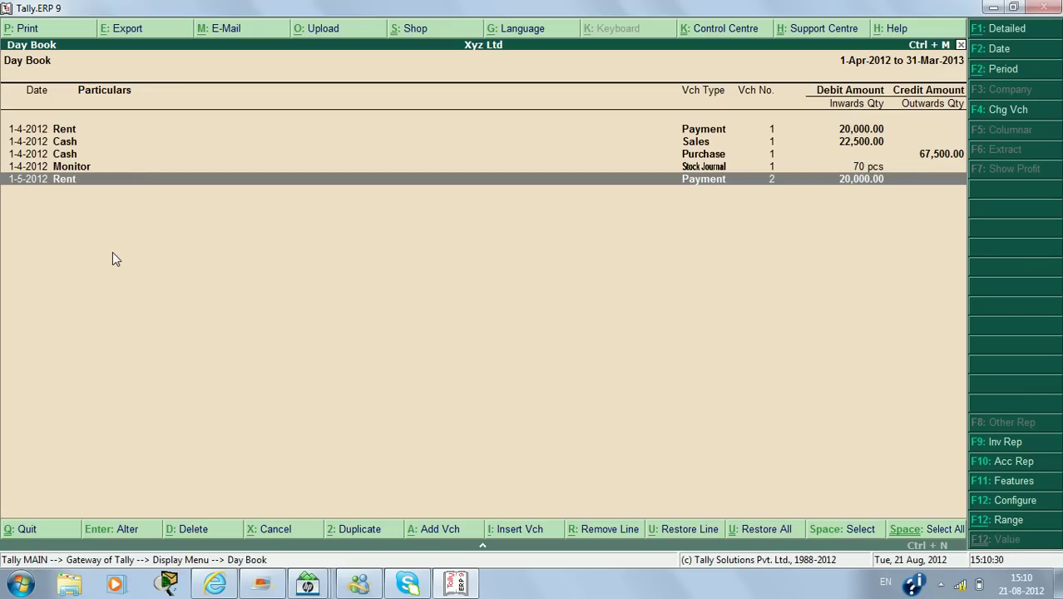
- Reapply the period 1-4-2012 to 31-3-2013 in the open Day Book
key(alt+F2)
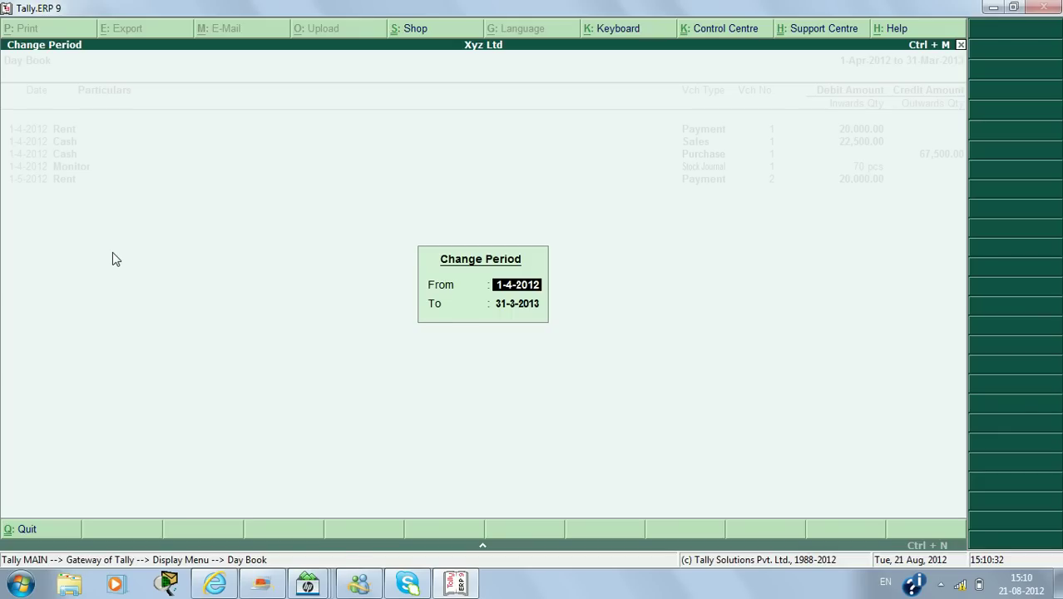
key(Return)
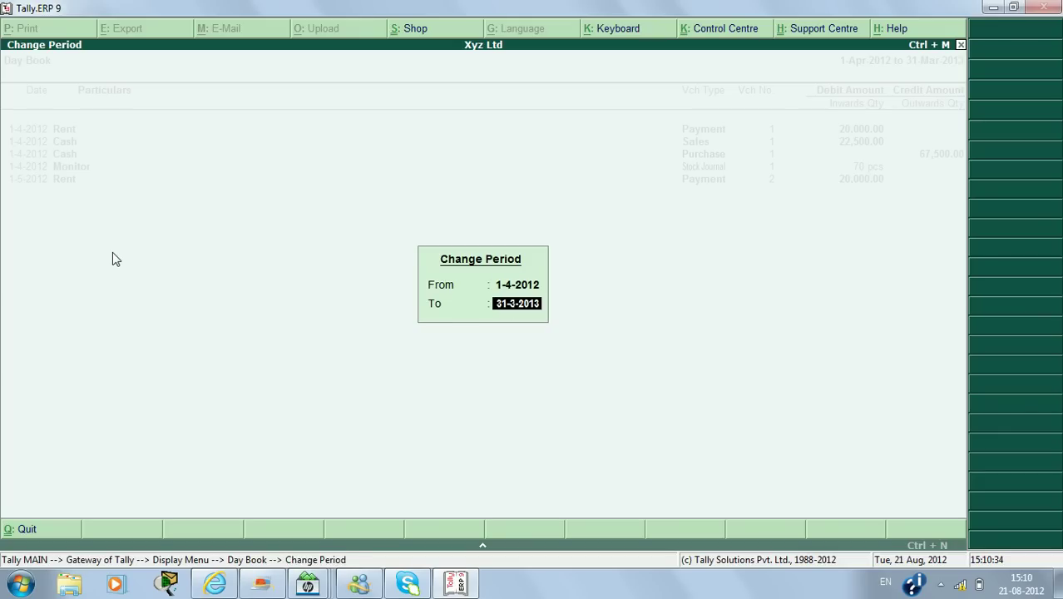
text(31/3)
key(Return)
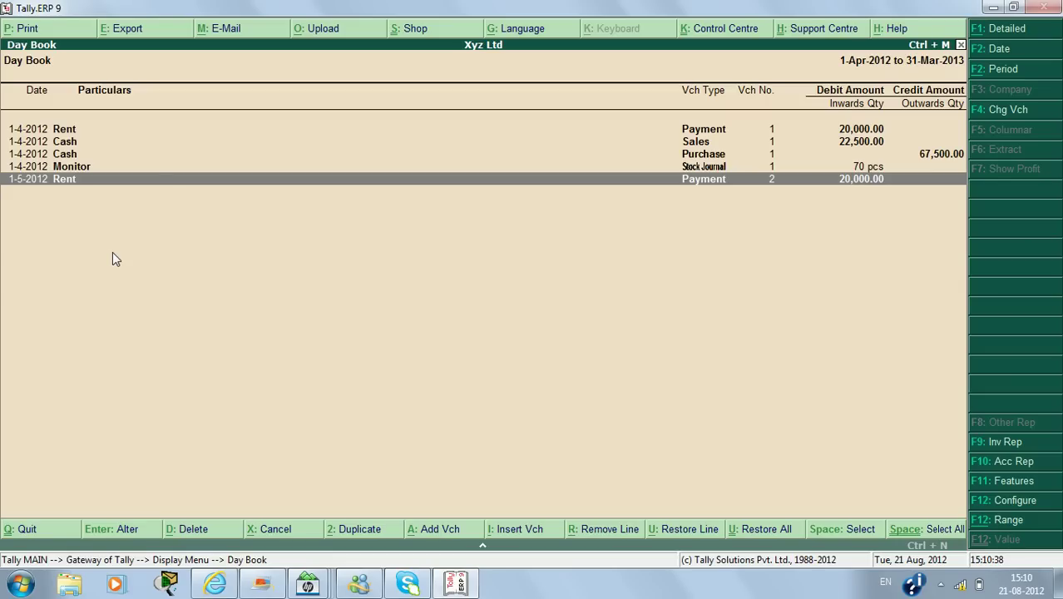
- Close and reopen the Day Book, and set its period again from 1-4-2012 to 31-3-2013
key(Escape)
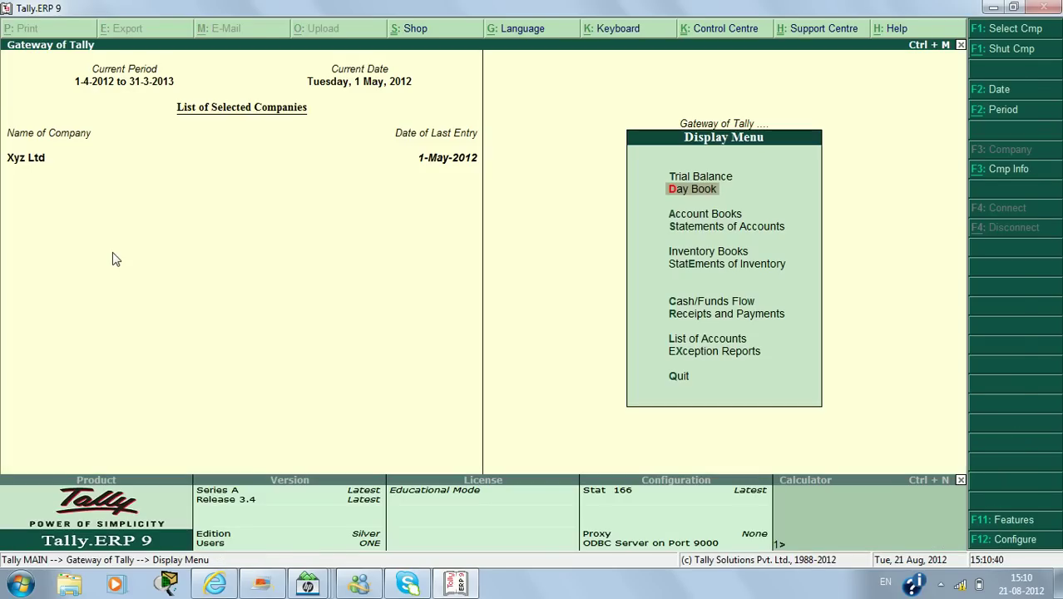
key(Return)
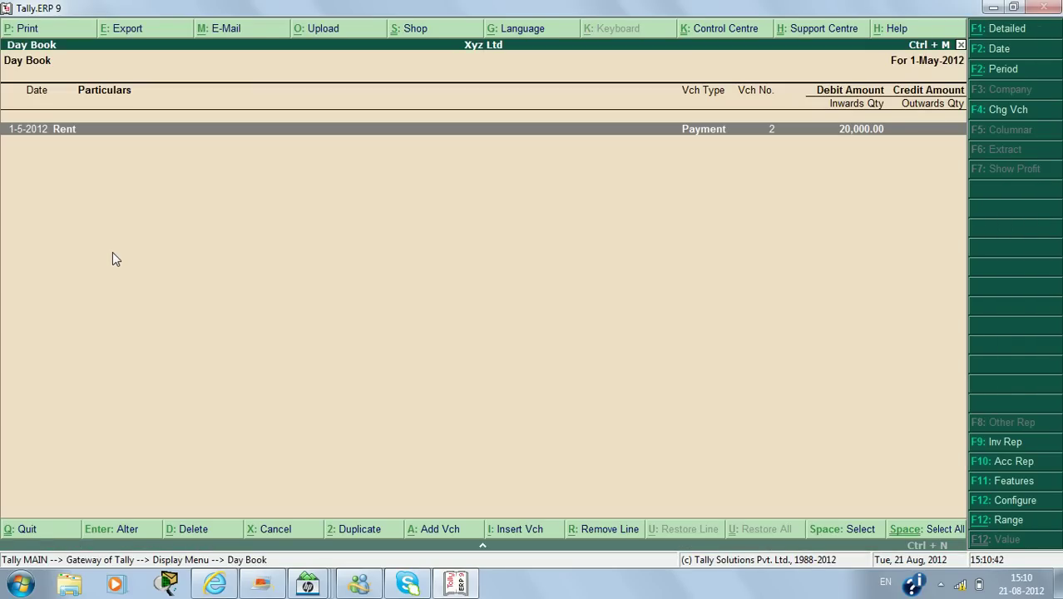
key(alt+F2)
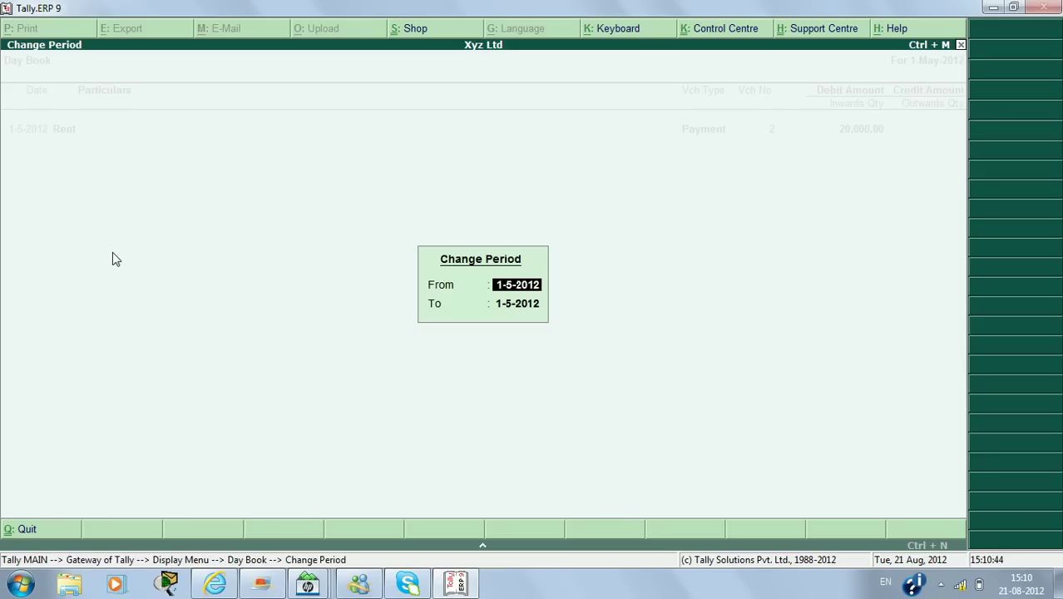
key(Return)
key(BackSpace)
text(1/4/12)
key(Return)
text(31/3)
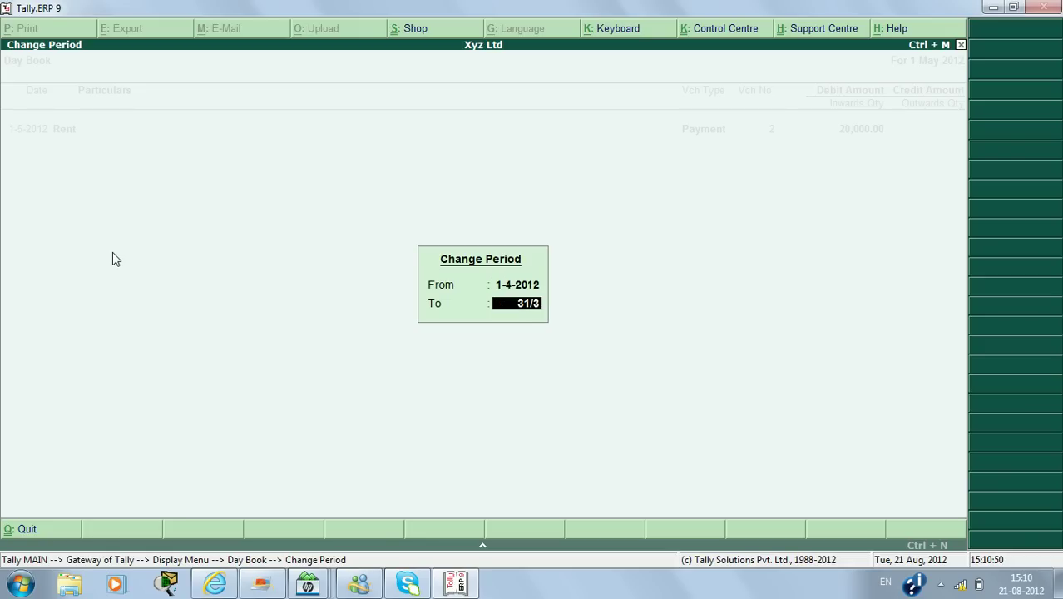
key(Return)
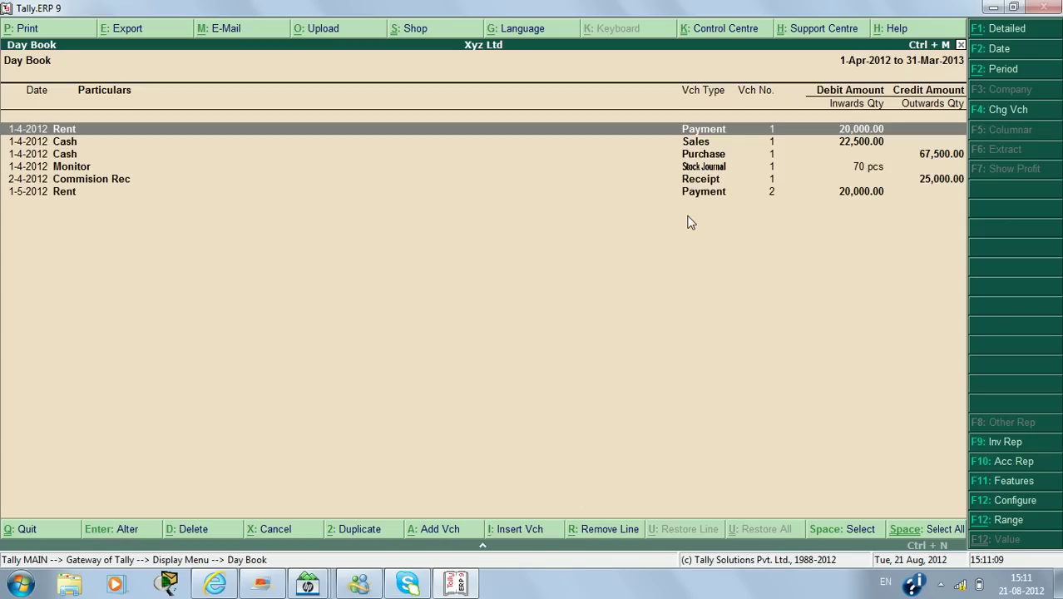
- Open a blank voucher for insertion at the Rent payment of 1-4-2012, and quit without saving it
key(alt+i)
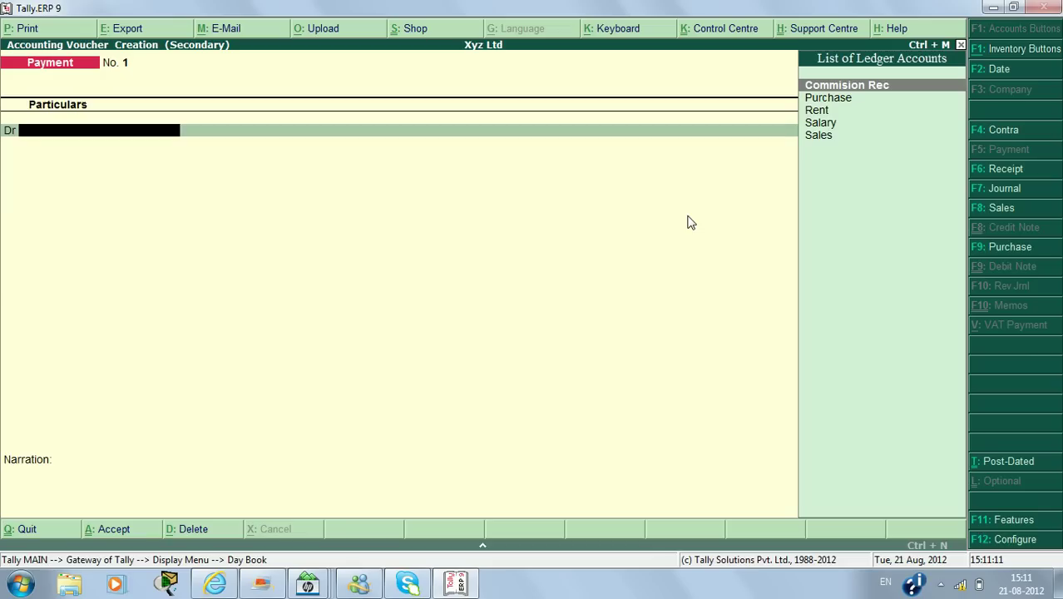
key(Escape)
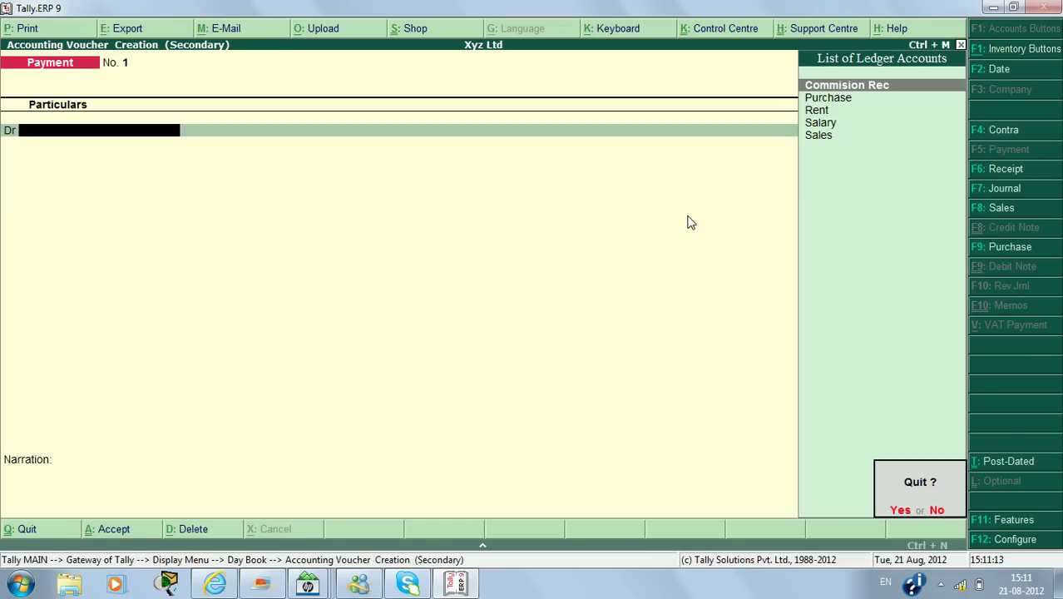
key(Return)
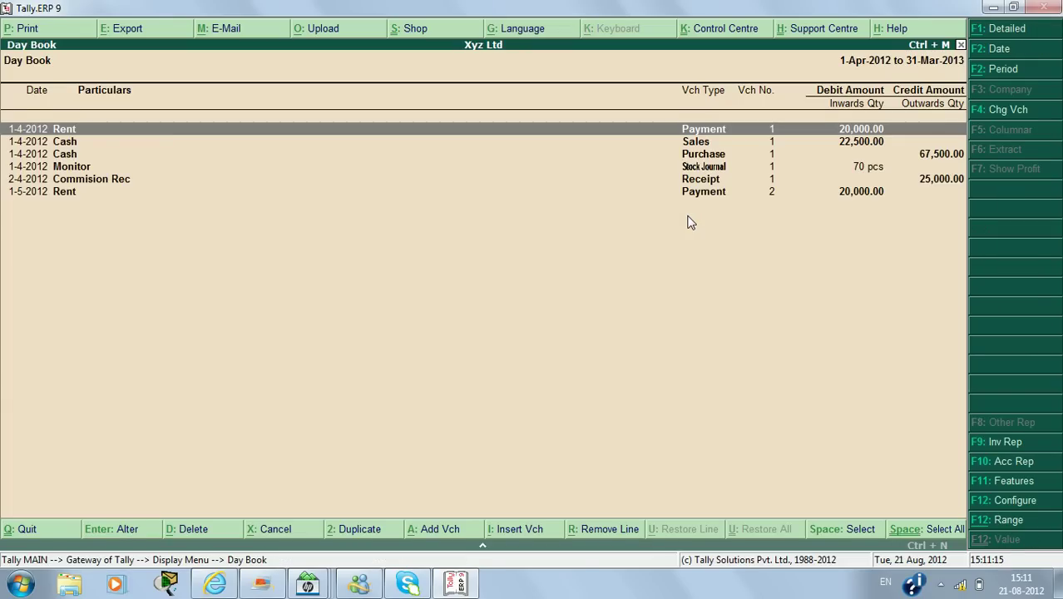
- Open a blank voucher for insertion at the Commision Rec receipt of 2-4-2012, and quit without saving it
key(Down)
key(Down)
key(Down)
key(Down)
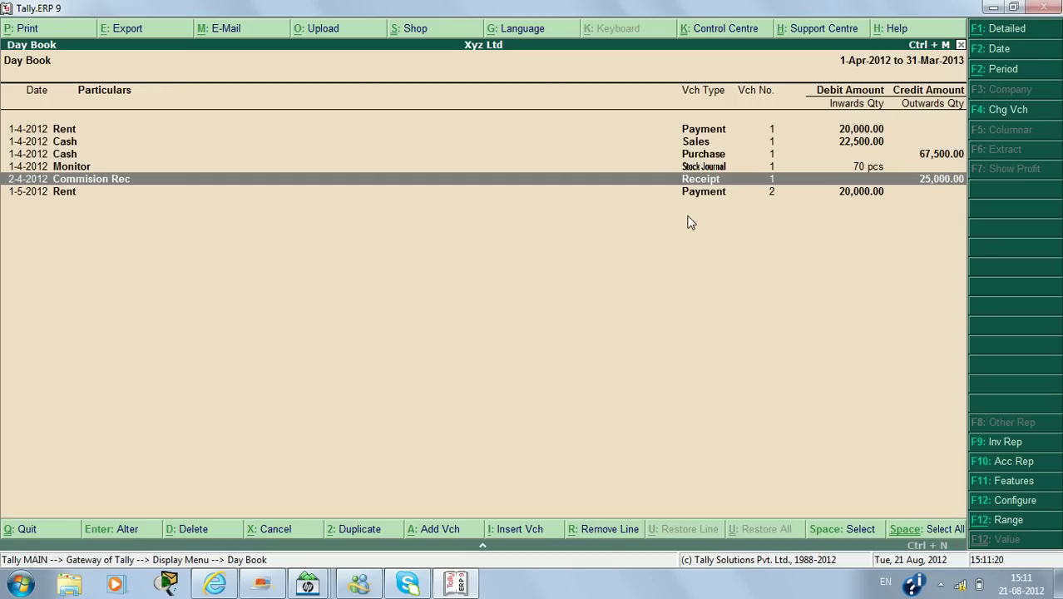
key(alt+i)
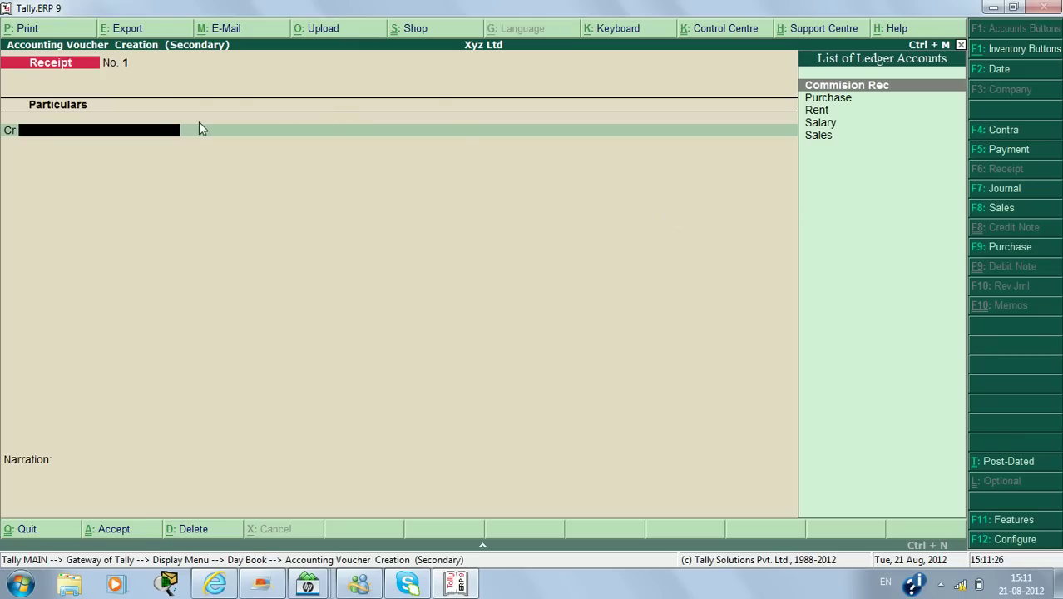
key(Escape)
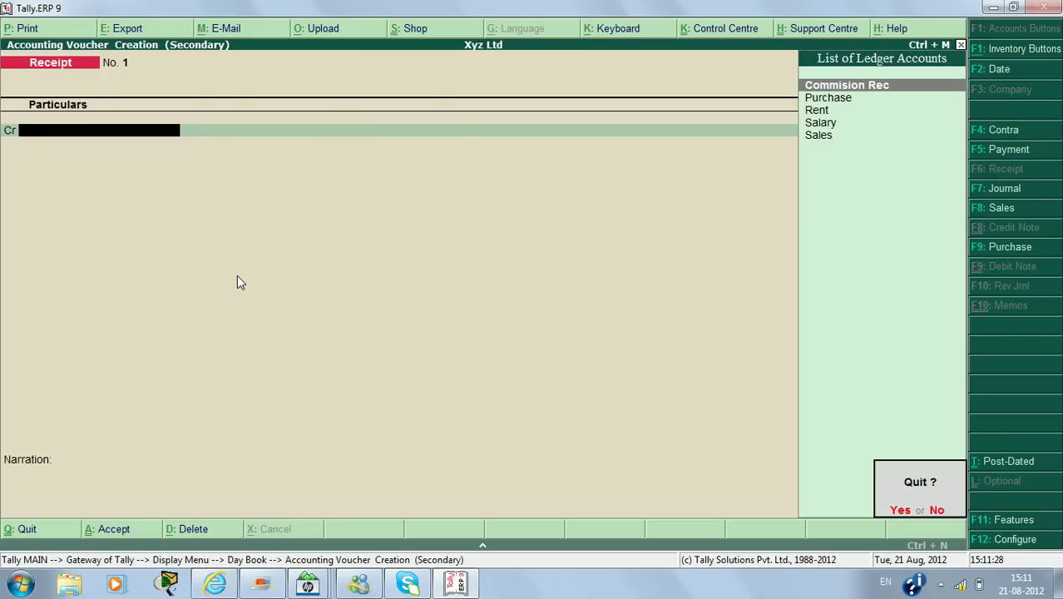
key(y)
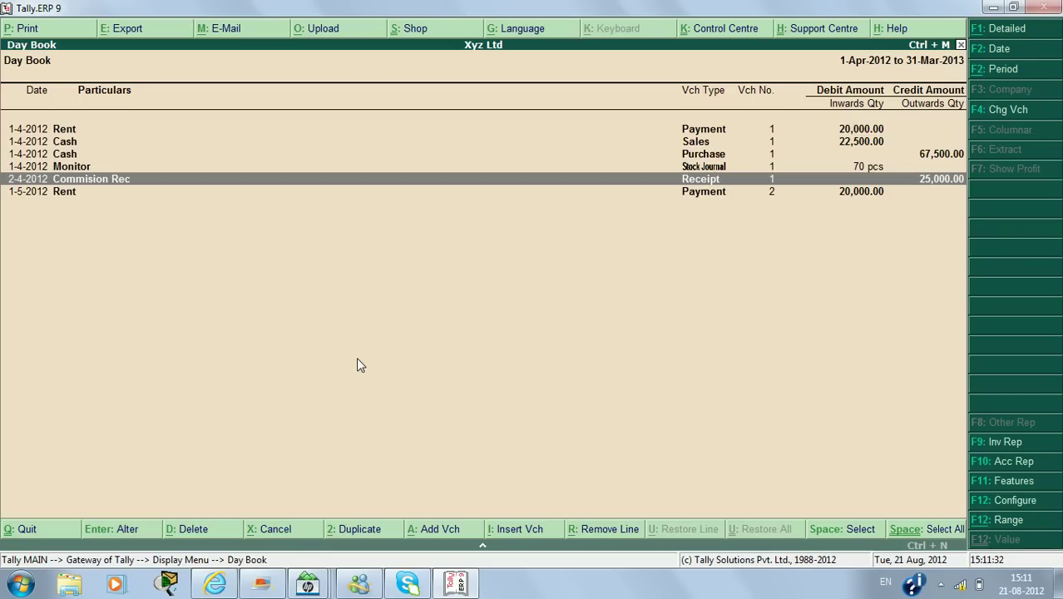
- Return to the Gateway of Tally, reopen the Day Book from there, and close it again
key(Escape)
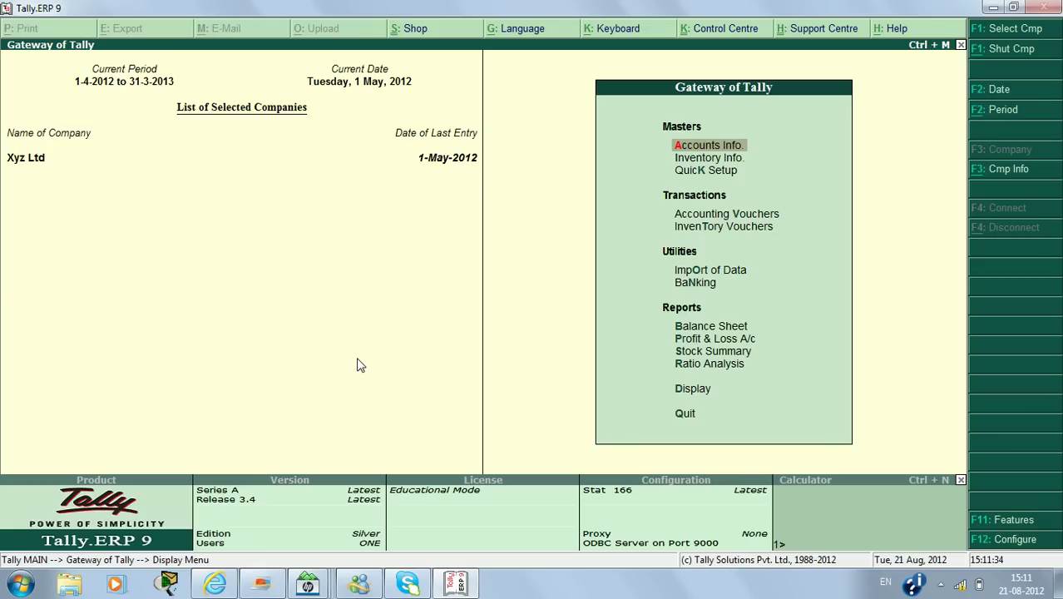
key(Escape)
key(Down)
key(Down)
key(Down)
key(Down)
key(Down)
key(Down)
key(Down)
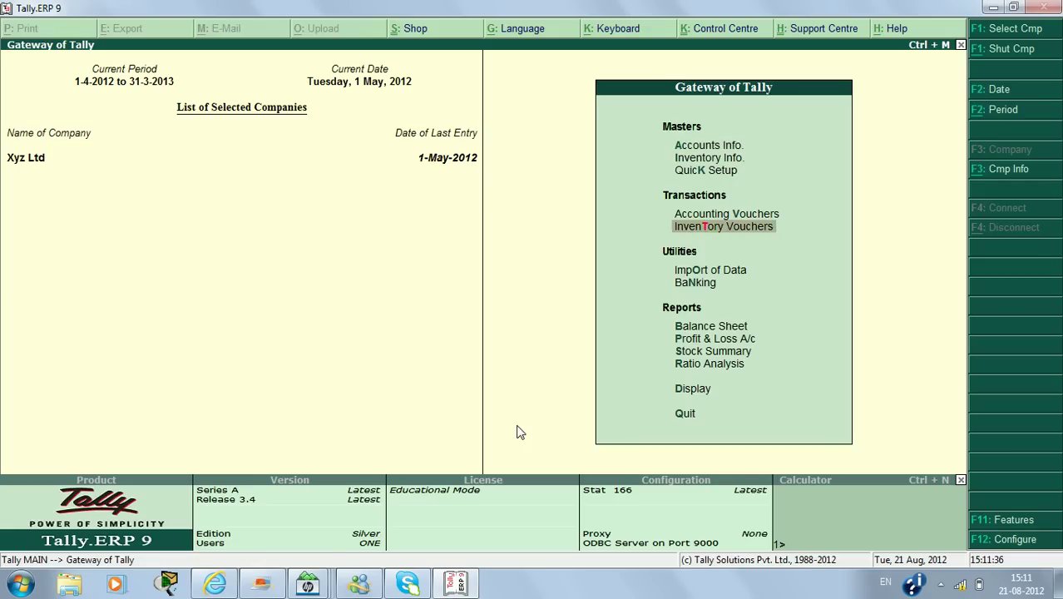
key(Down)
key(Down)
key(Down)
key(Down)
key(Down)
key(Up)
key(Return)
key(Down)
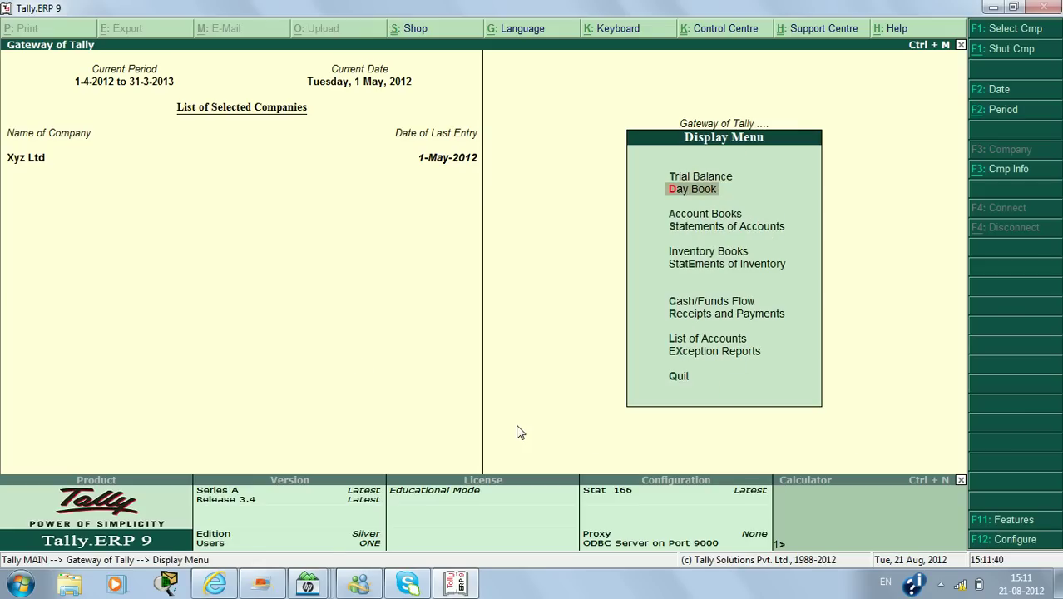
key(Return)
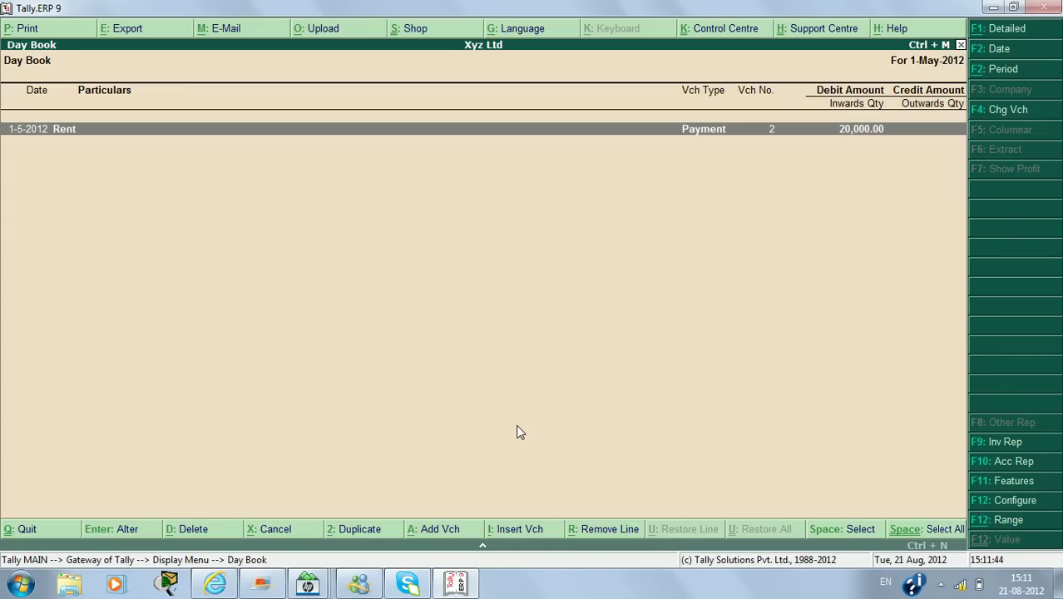
key(Escape)
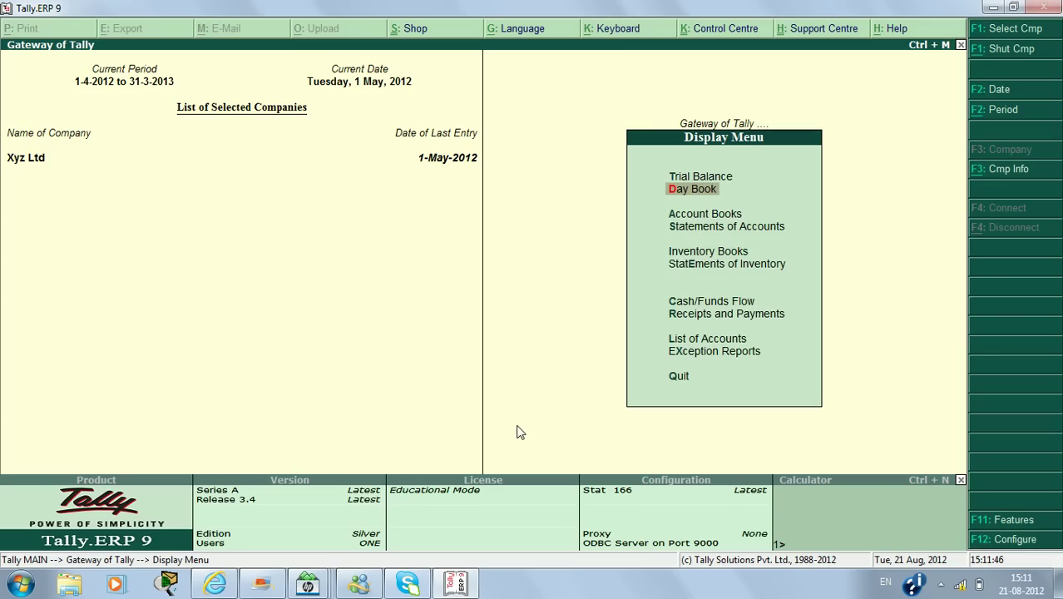